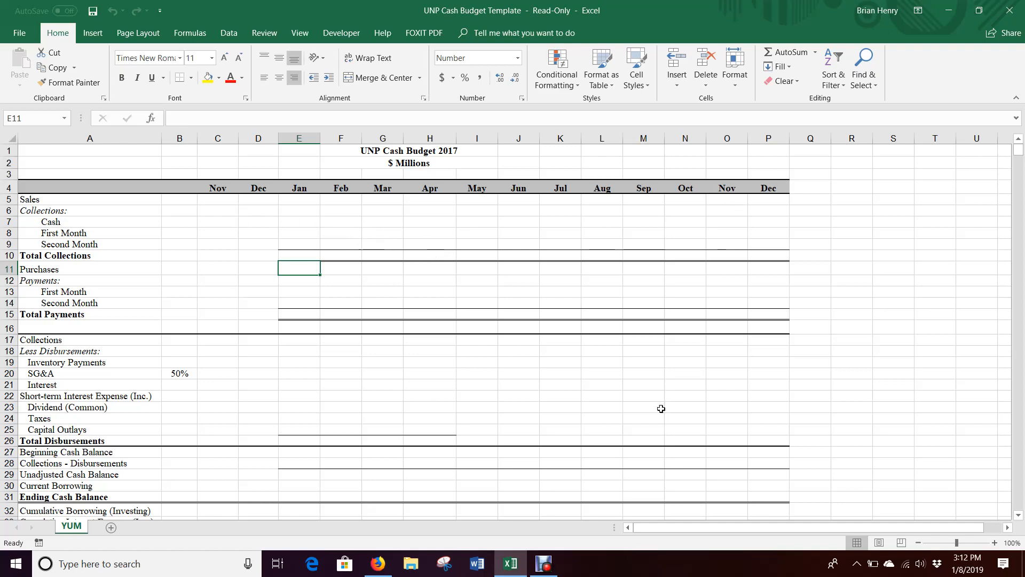
Switch to Firefox, open the SEC.gov company search page from the Google results and look up filings for ticker unp
left_click(367, 569)
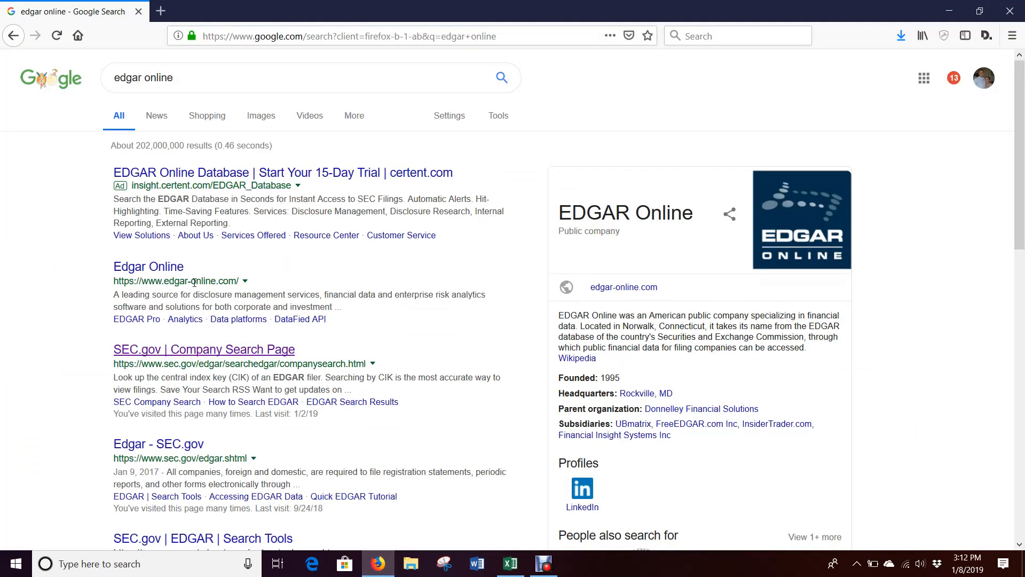
left_click(204, 350)
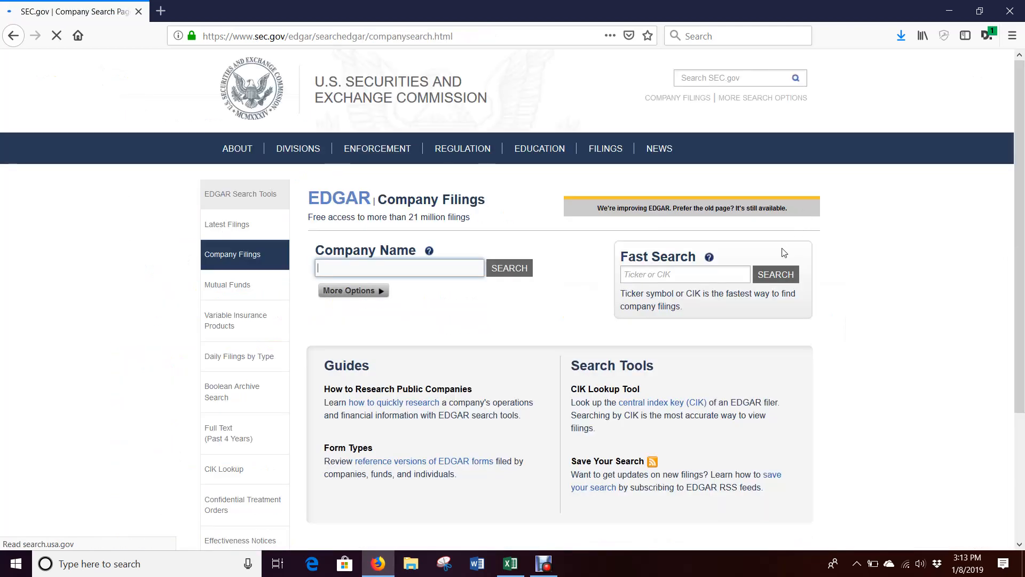
left_click(698, 274)
type("unp")
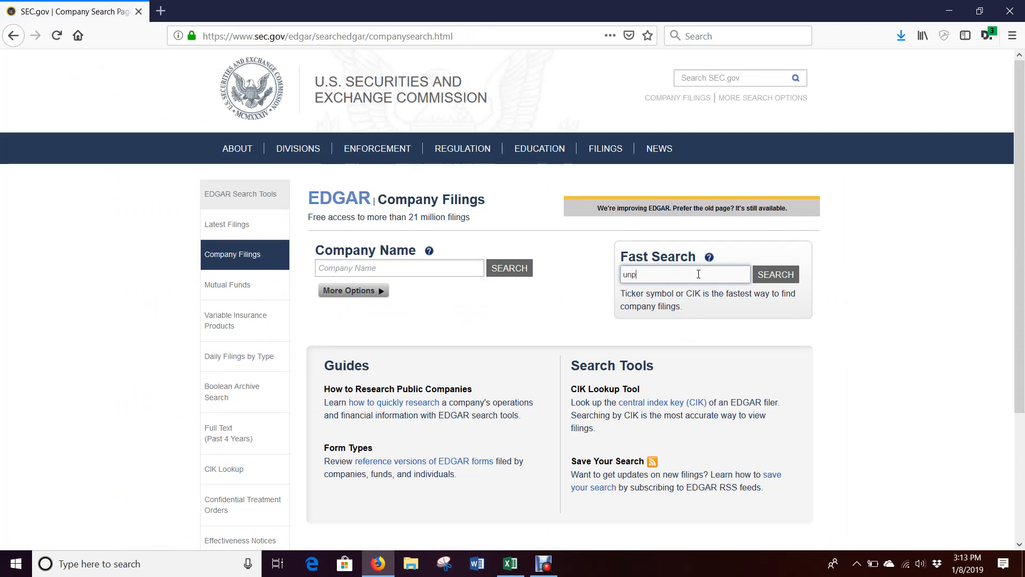
key("Return")
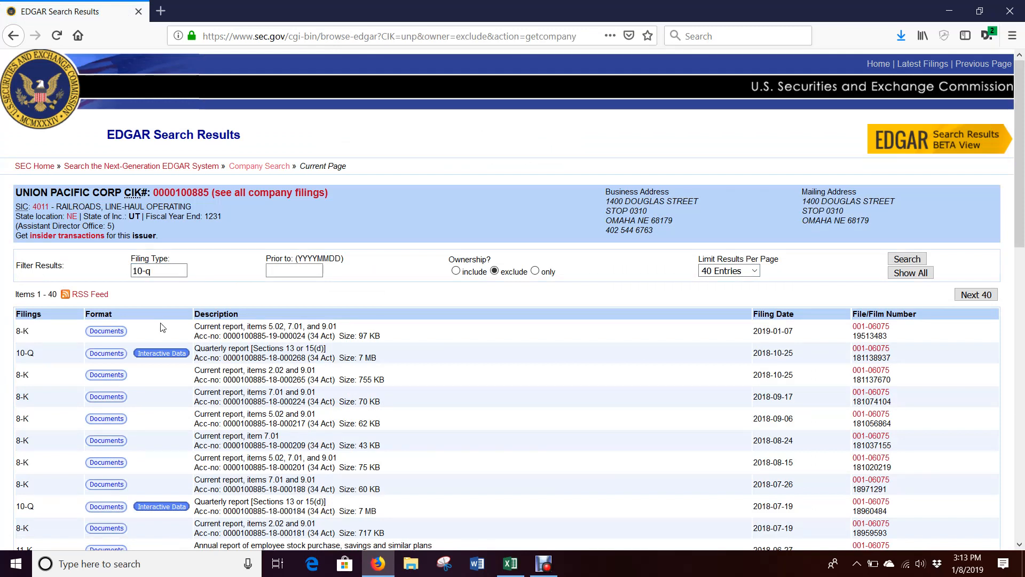
Filter the Union Pacific filings by type 10-q and check the filing dates
type("10-q")
key("Return")
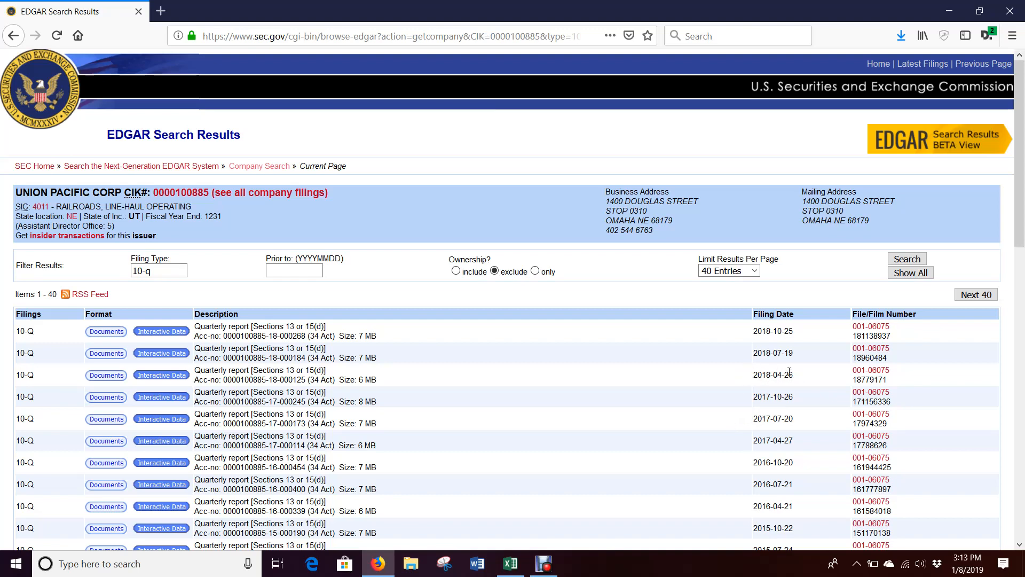
left_click_drag(794, 377, 769, 372)
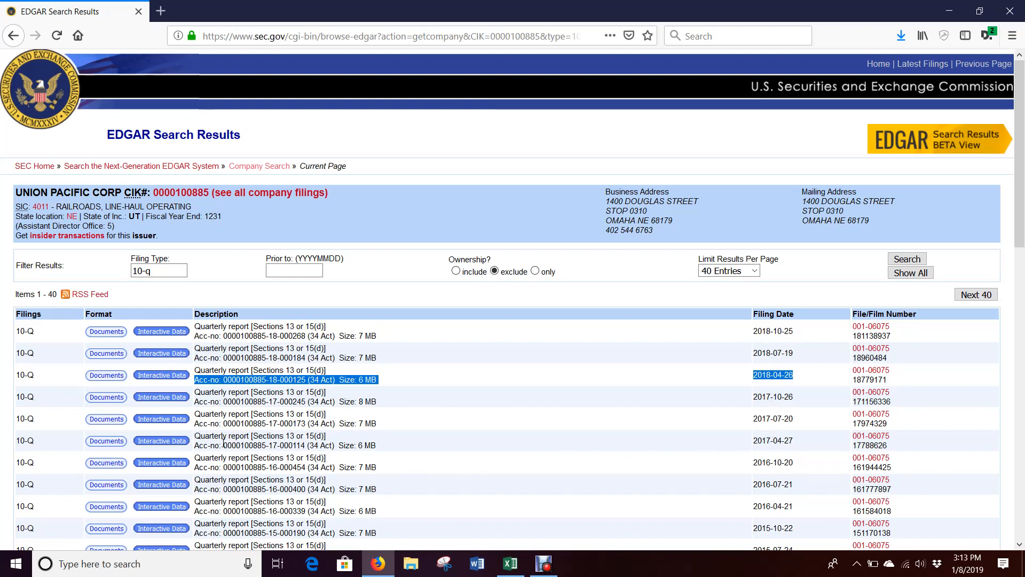
Open the interactive data of the 10-Q filed 2017-04-27 in a new tab and highlight the Mar. 31, 2017 total operating revenues in its income statement
right_click(178, 443)
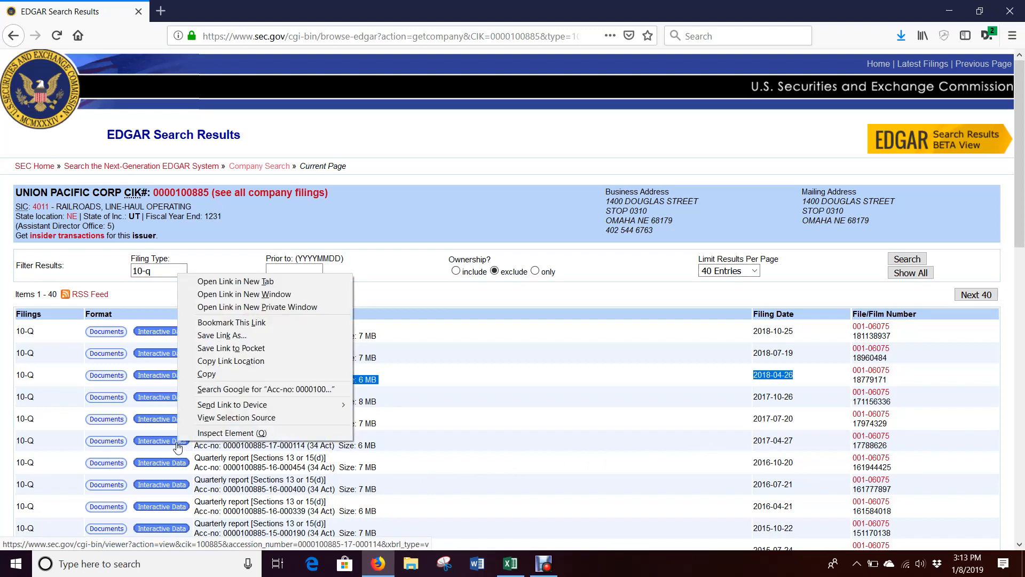
left_click(232, 282)
left_click(219, 11)
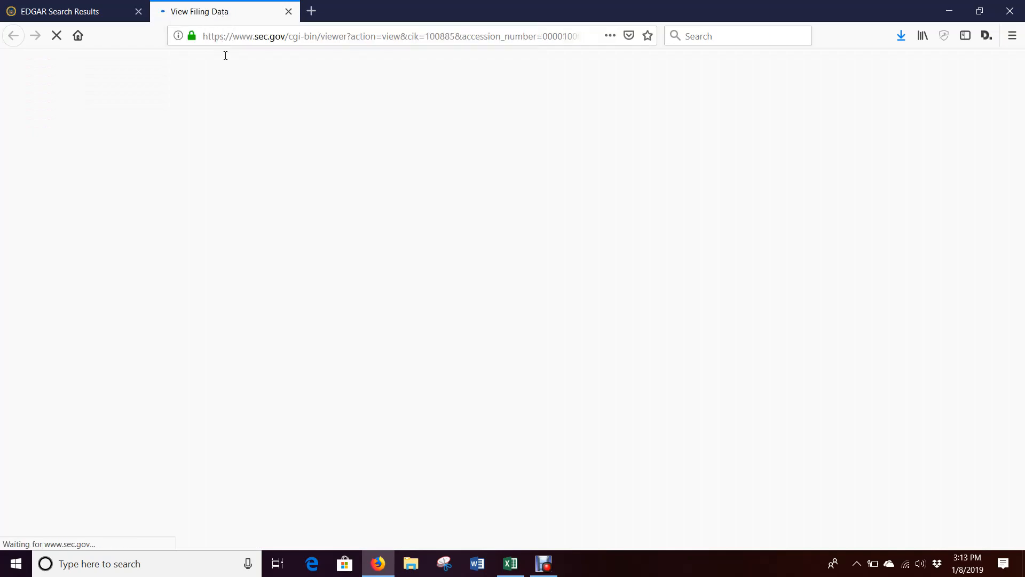
left_click(51, 263)
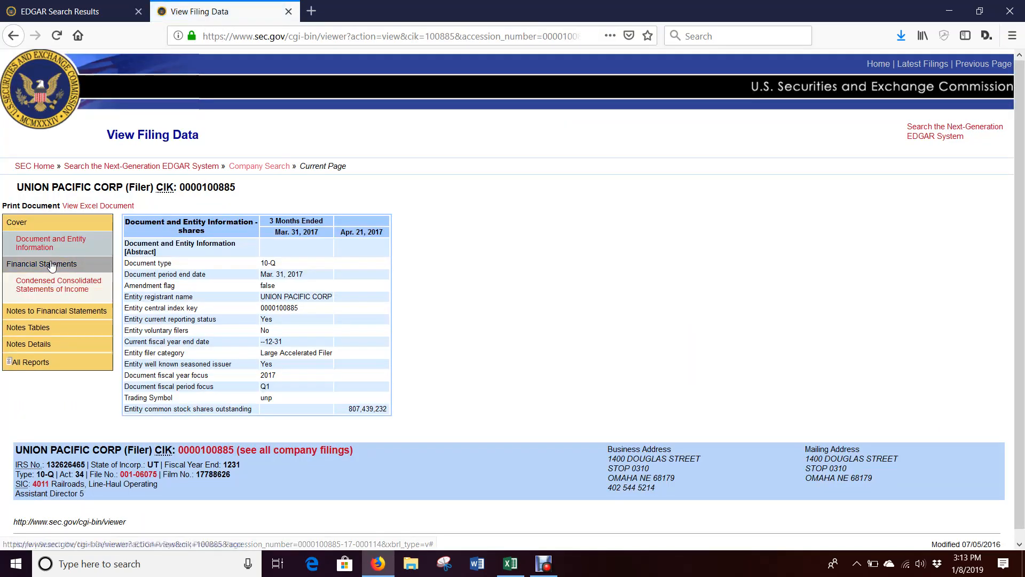
left_click(65, 291)
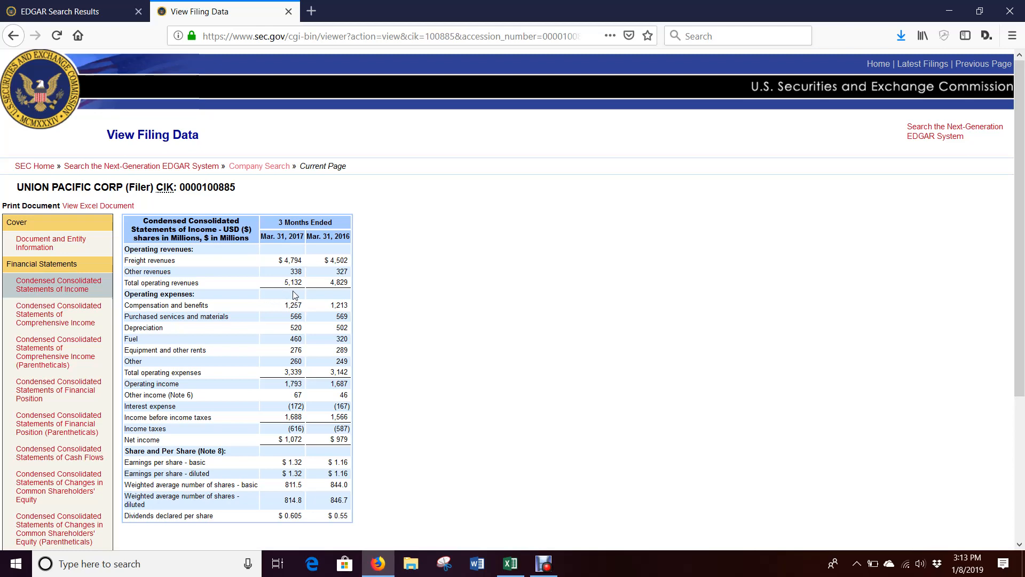
left_click_drag(284, 282, 302, 283)
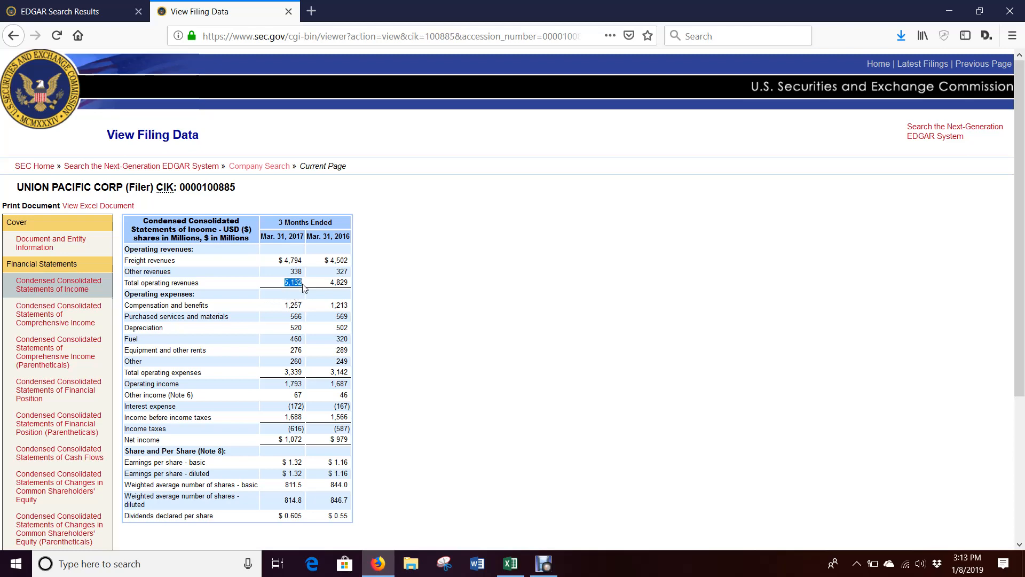
Switch to Excel and enter =5132/3 as the January sales in cell E5
left_click(510, 564)
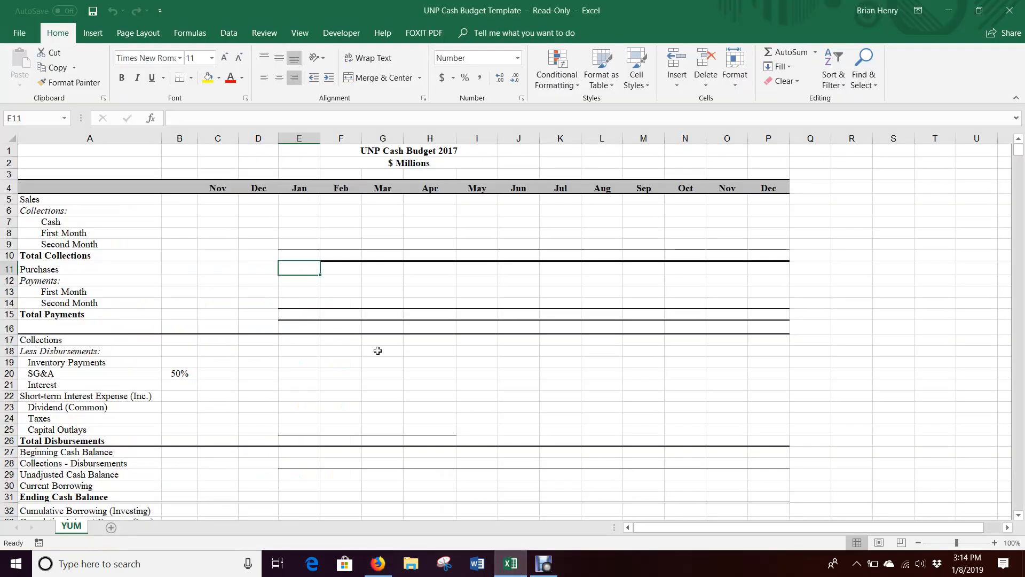
left_click(304, 200)
type("=5132")
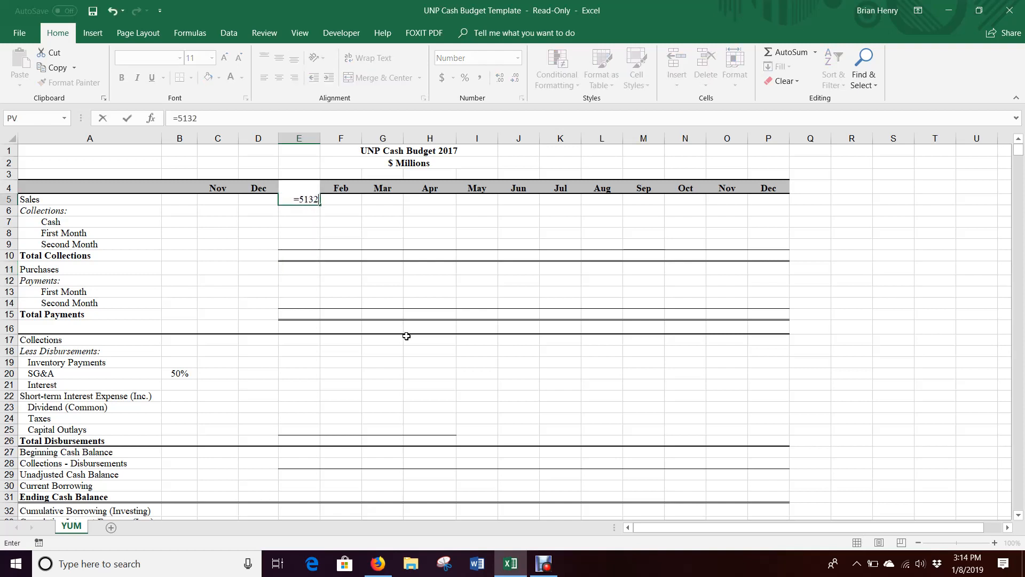
type("/3")
key("Return")
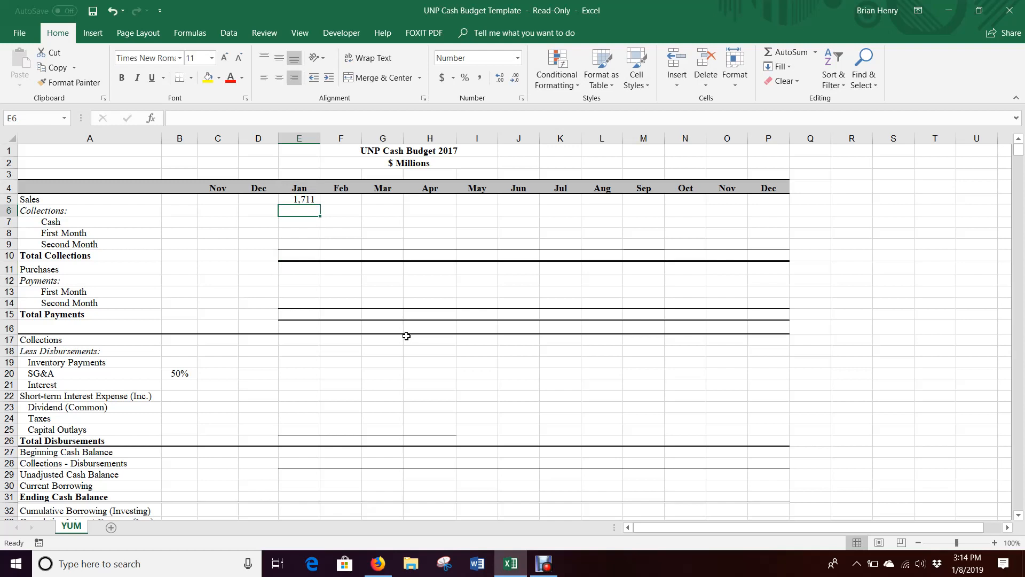
Set February and March sales in F5 and G5 each equal to the preceding month's sales cell
key("Up")
key("Right")
type("=")
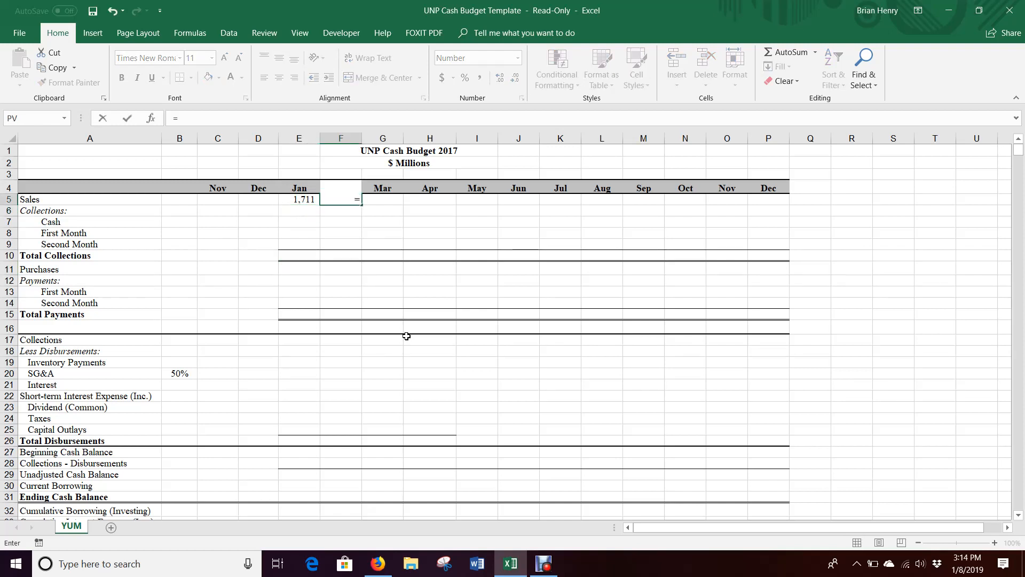
key("Left")
key("Tab")
type("=")
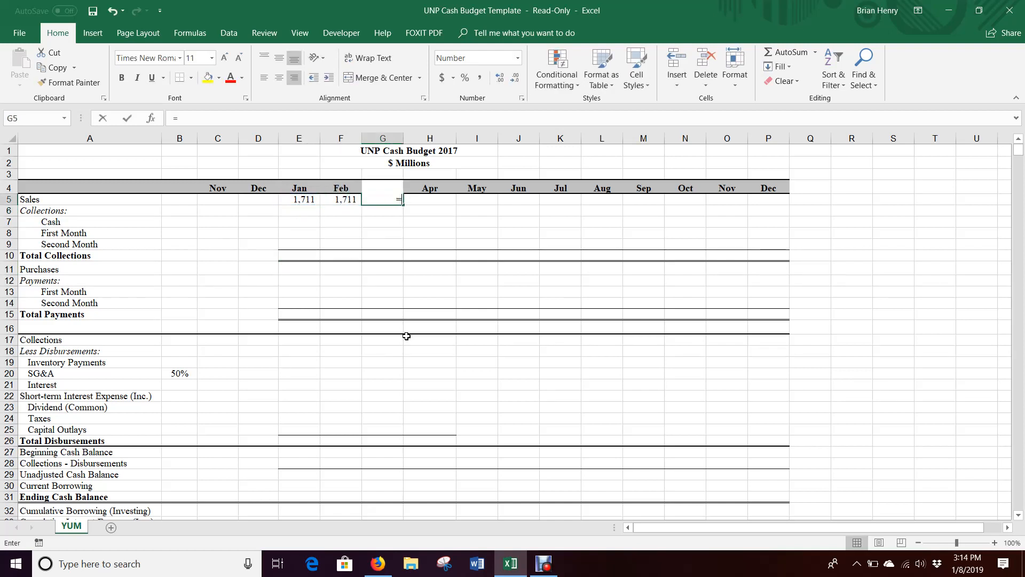
key("Left")
key("Return")
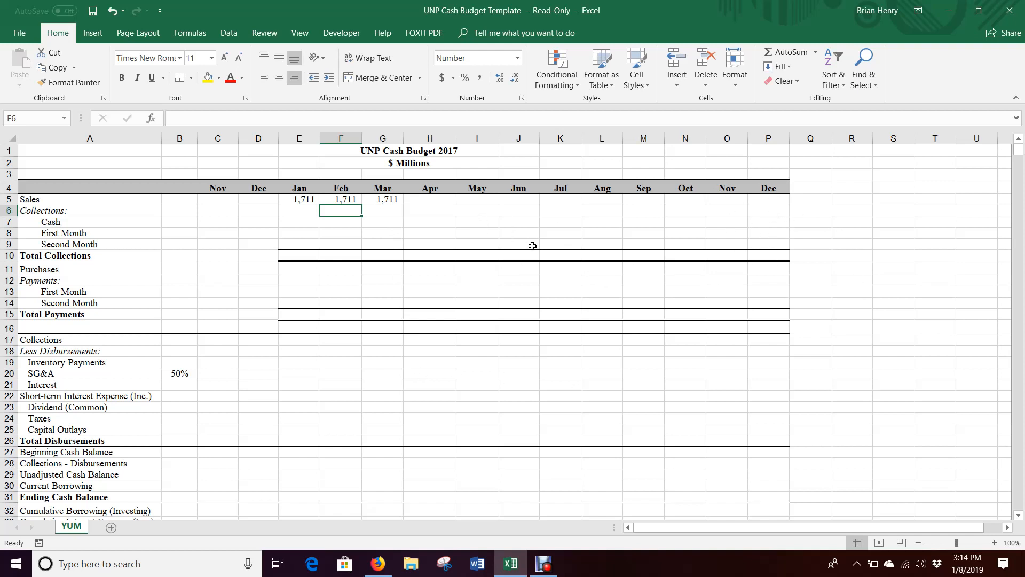
Switch to Firefox, open the interactive data of the 10-Q filed 2017-07-20 in a new tab and view its Condensed Consolidated Statements of Income
left_click(390, 575)
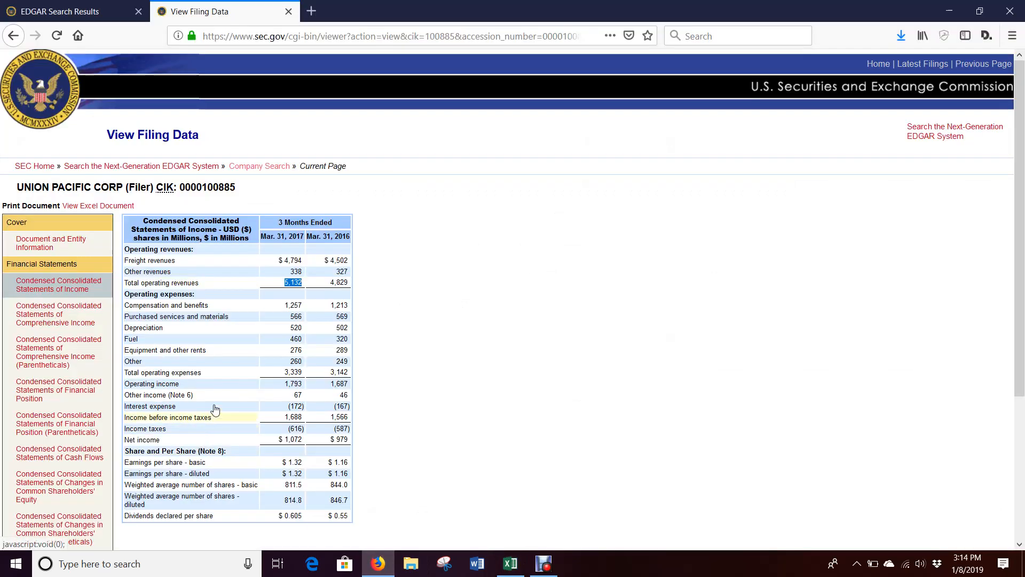
left_click(89, 8)
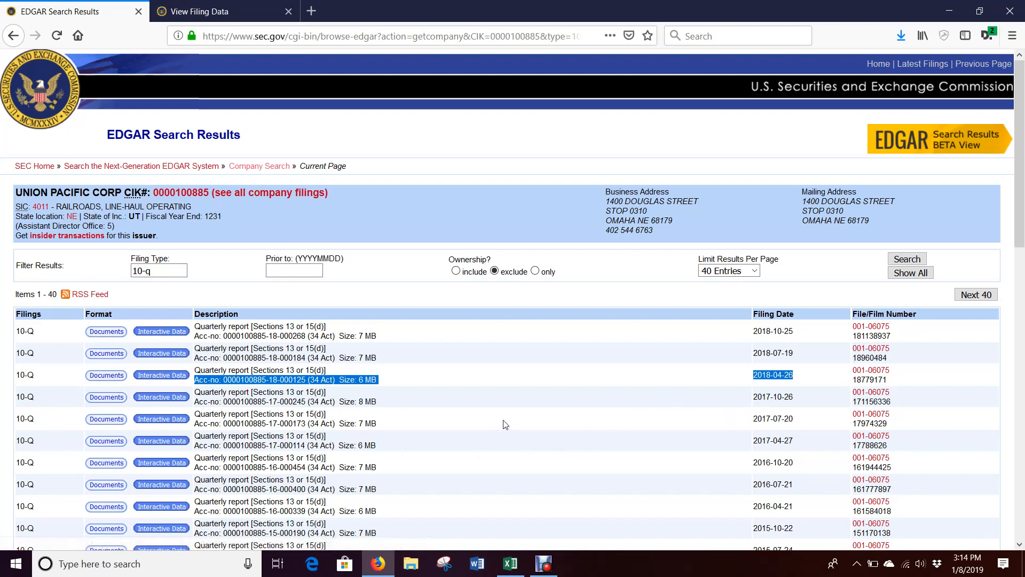
right_click(170, 423)
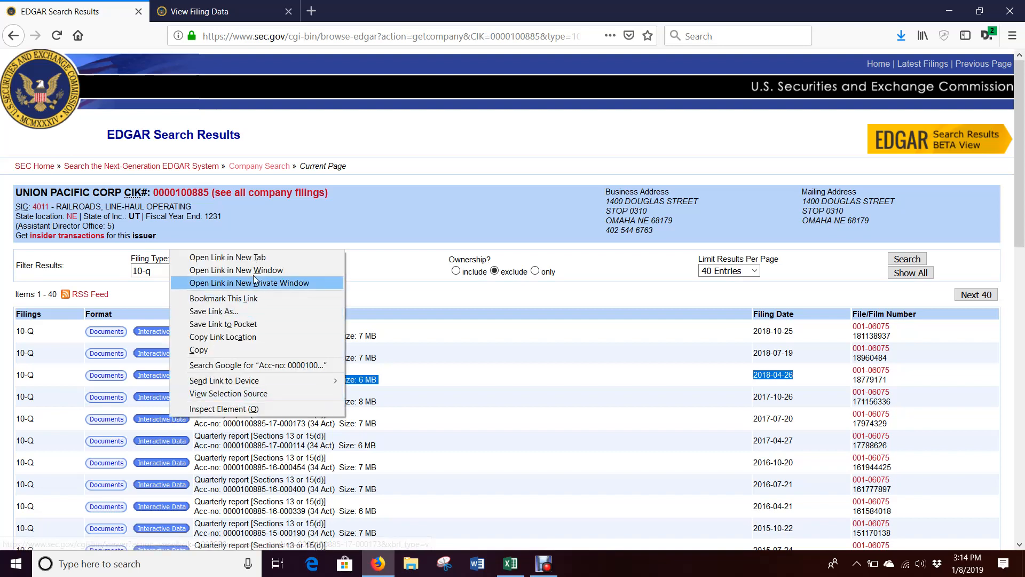
left_click(265, 257)
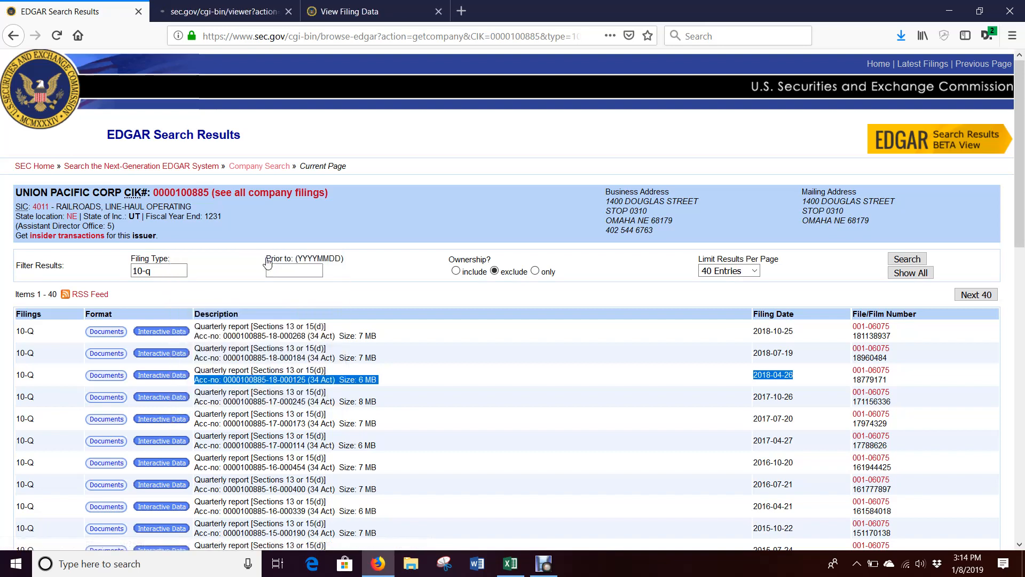
left_click(249, 4)
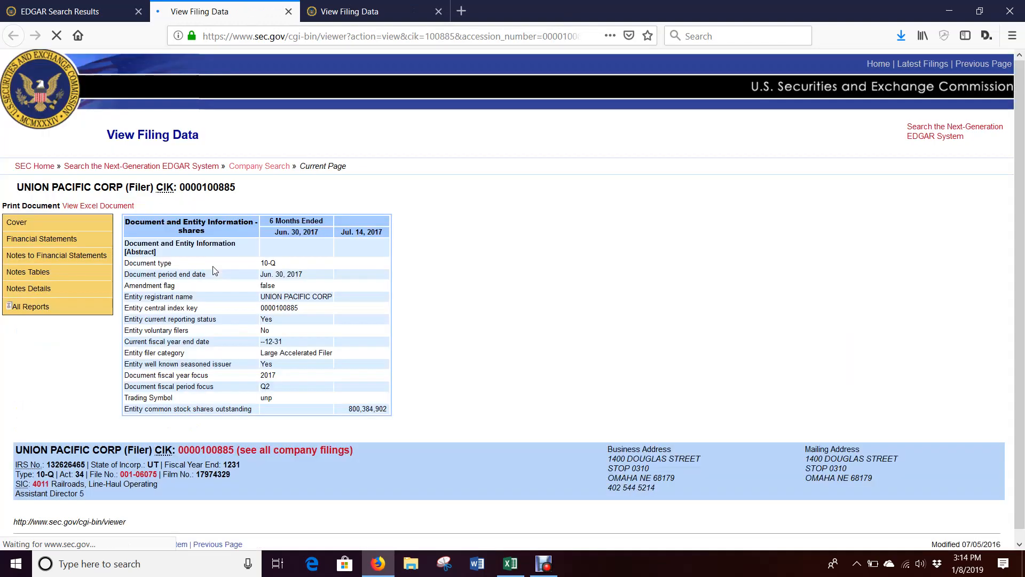
left_click(49, 272)
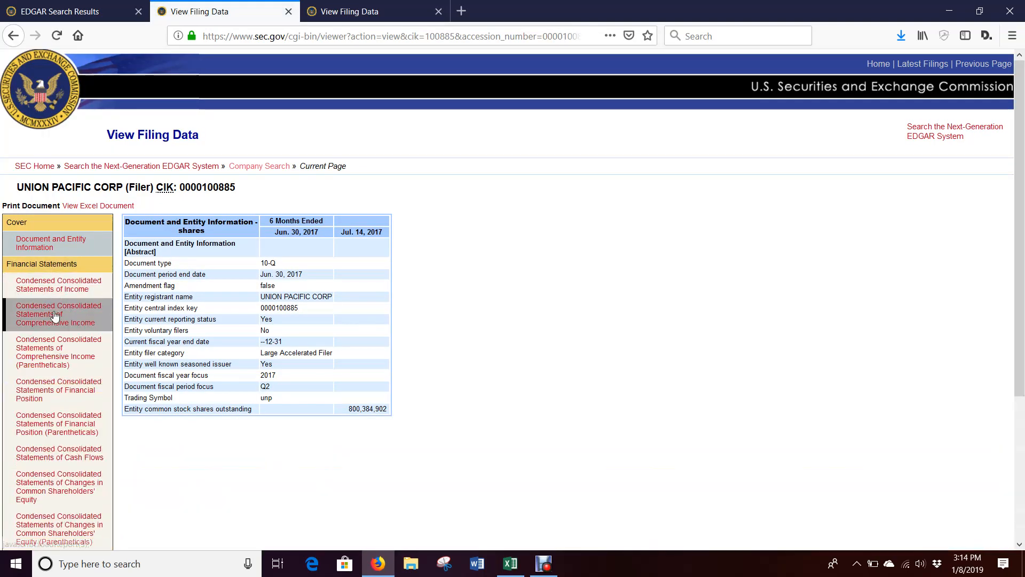
left_click(63, 287)
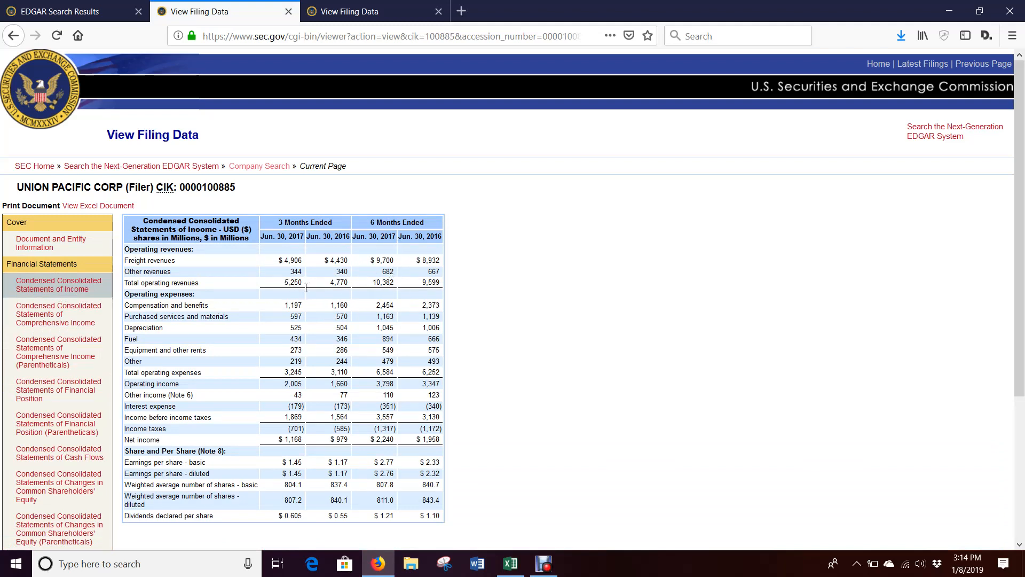
Switch to Excel and enter =5250/3 as the April sales in cell H5
left_click(510, 563)
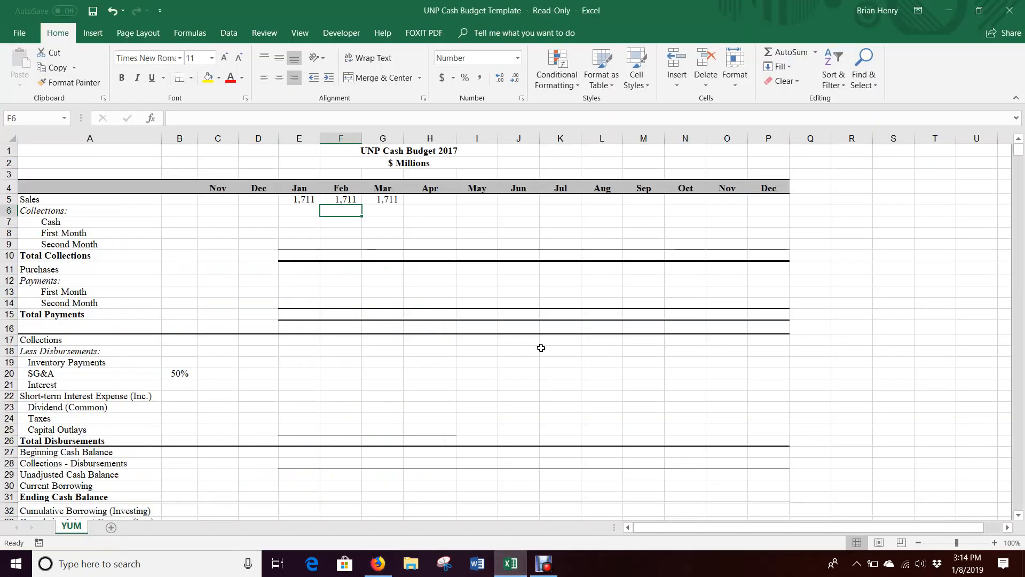
left_click(450, 200)
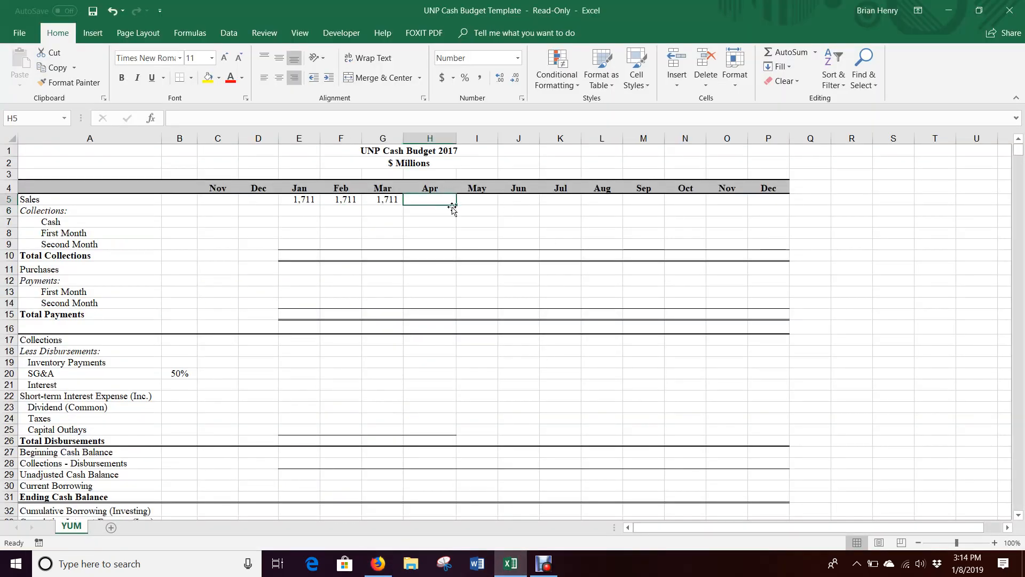
type("=2")
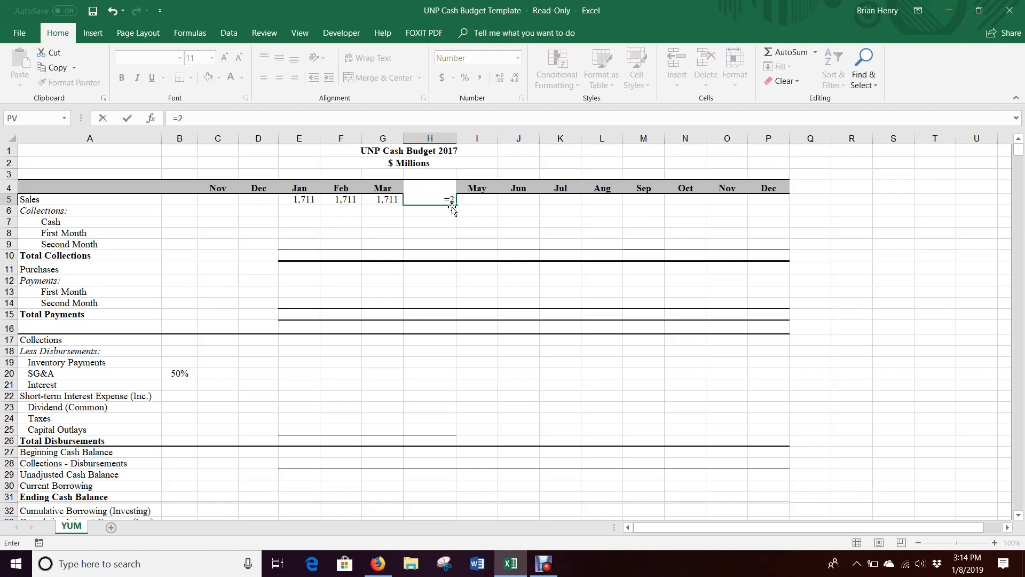
type("5250")
type("/3")
key("Return")
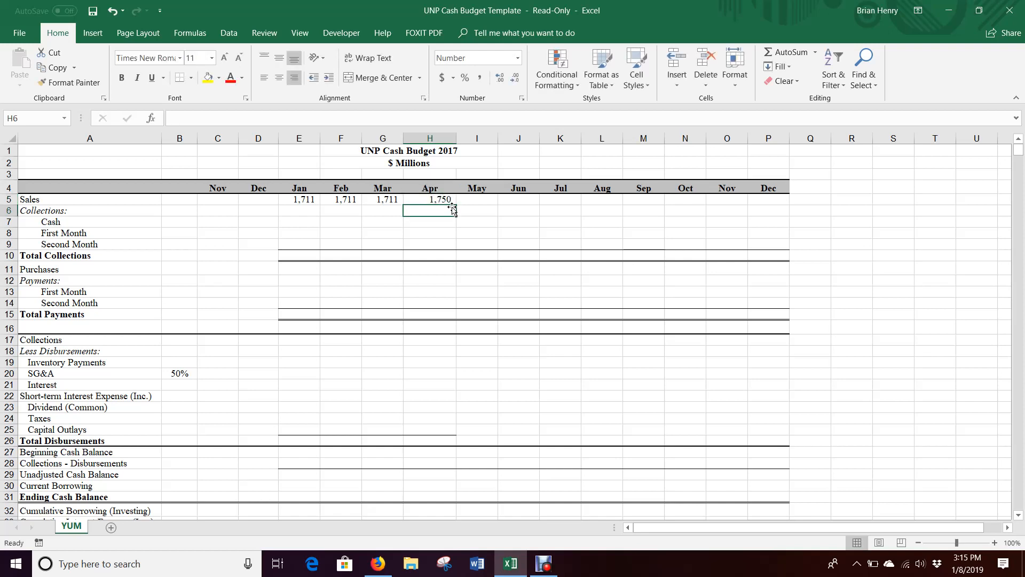
Set May and June sales in I5 and J5 each equal to the preceding month's sales cell
left_click(477, 200)
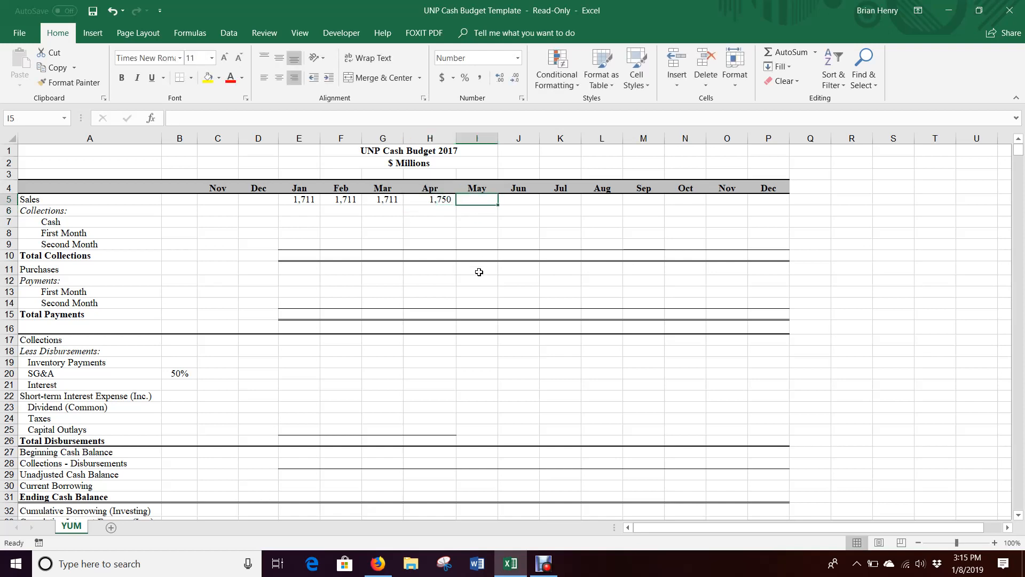
type("=")
key("Left")
key("Tab")
type("=")
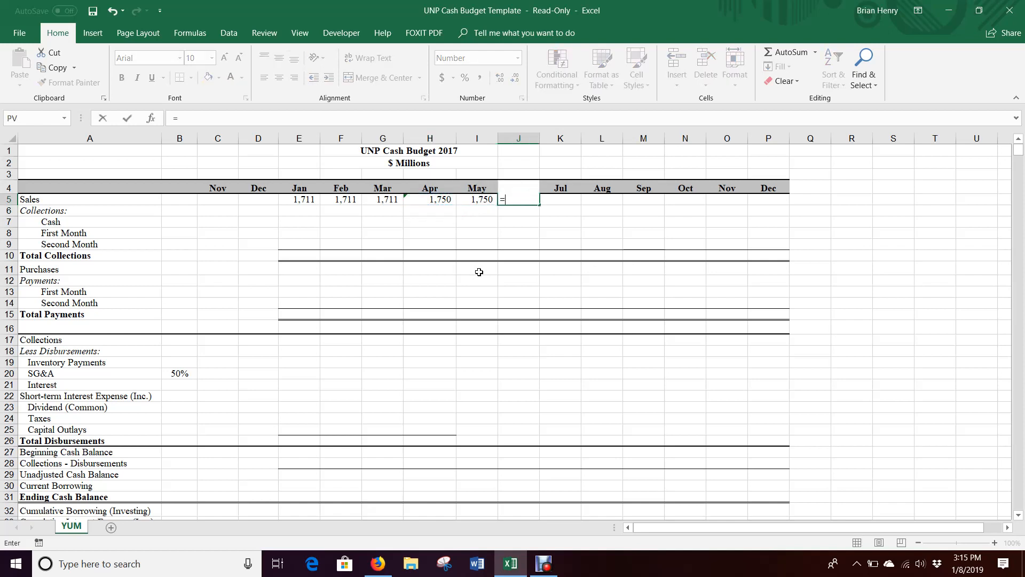
key("Left")
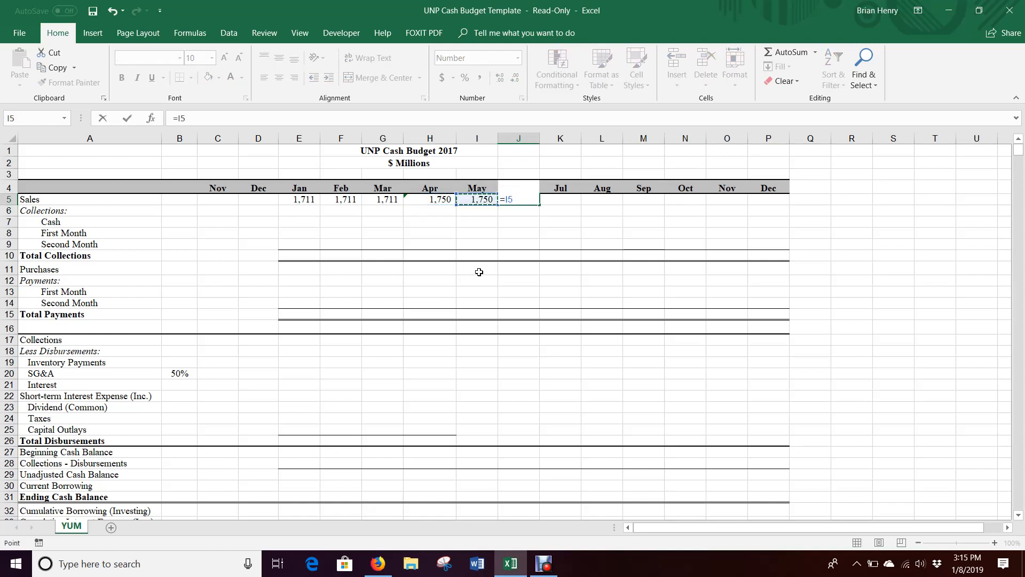
key("Return")
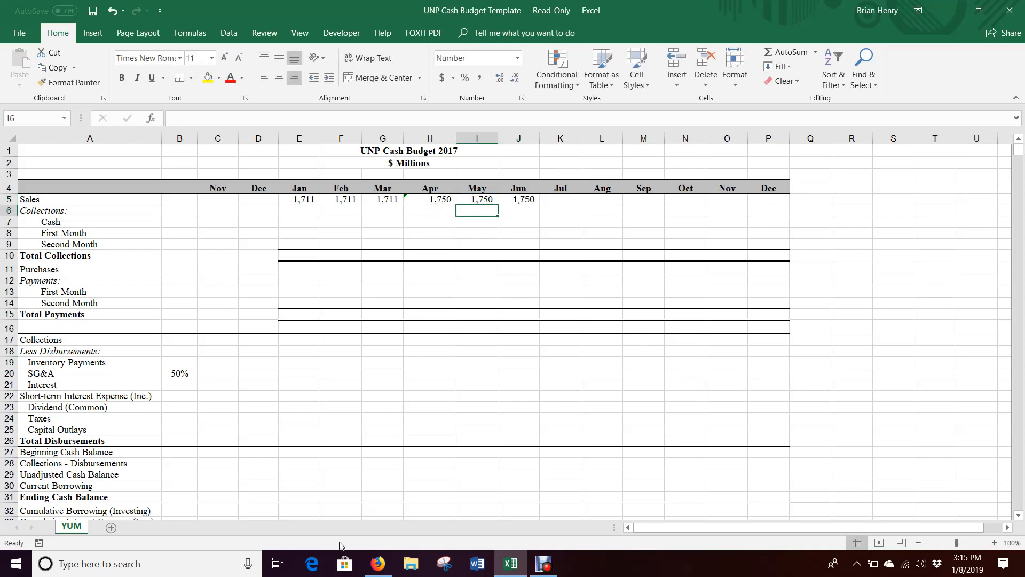
Switch to Firefox, open the interactive data of the 10-Q filed 2017-10-26 in a new tab and view its Condensed Consolidated Statements of Income
left_click(377, 563)
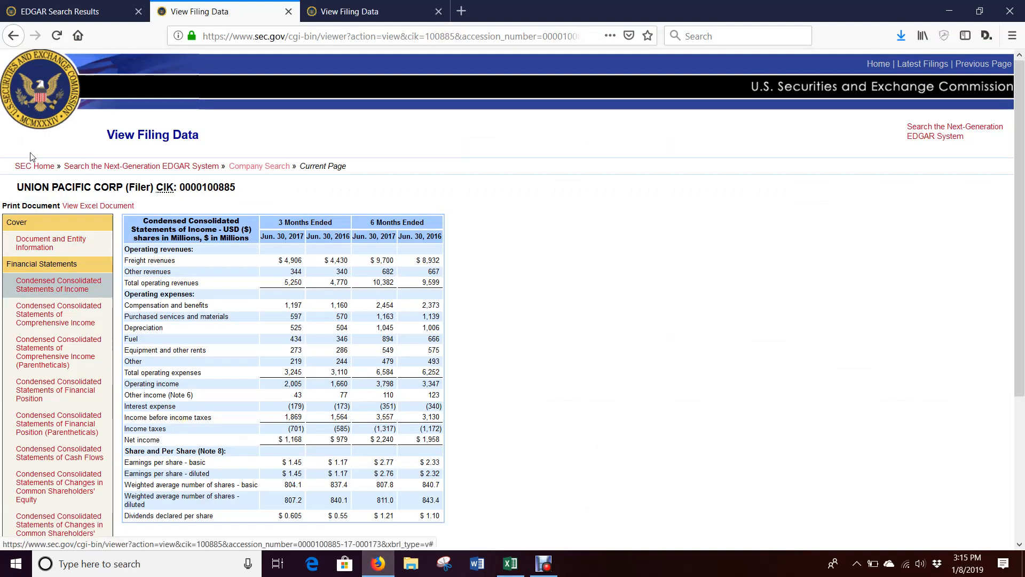
left_click(52, 13)
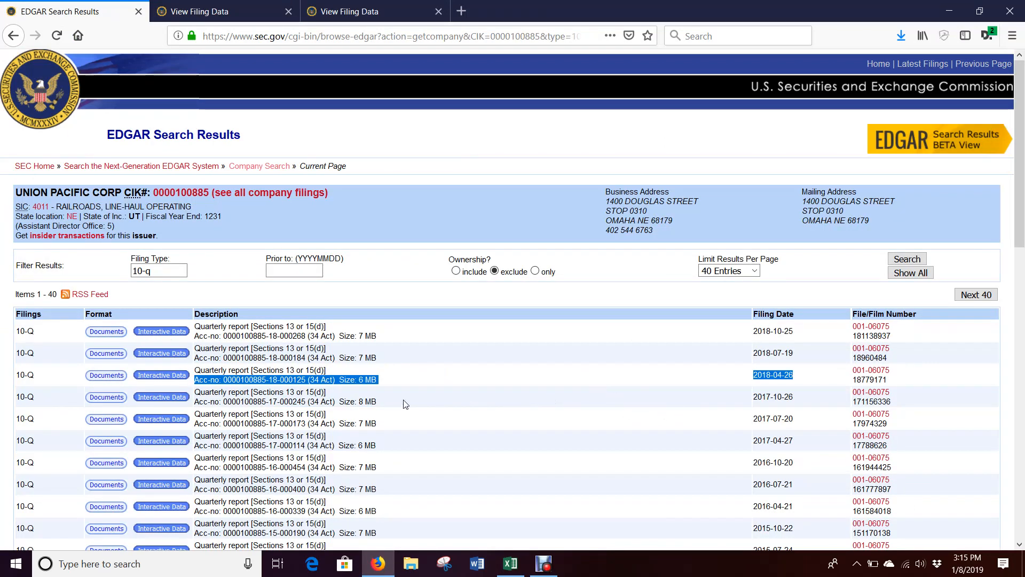
right_click(183, 399)
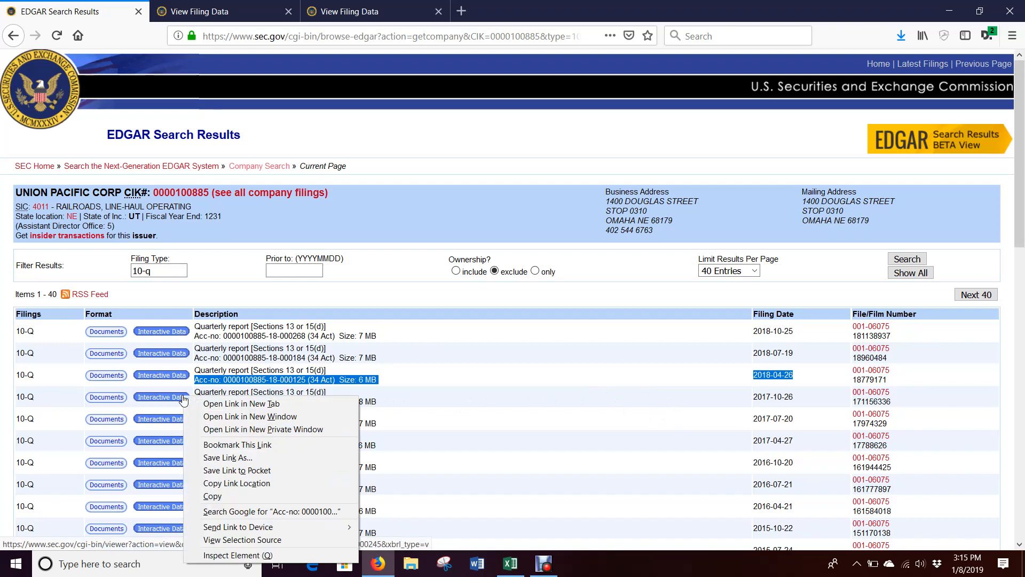
left_click(230, 404)
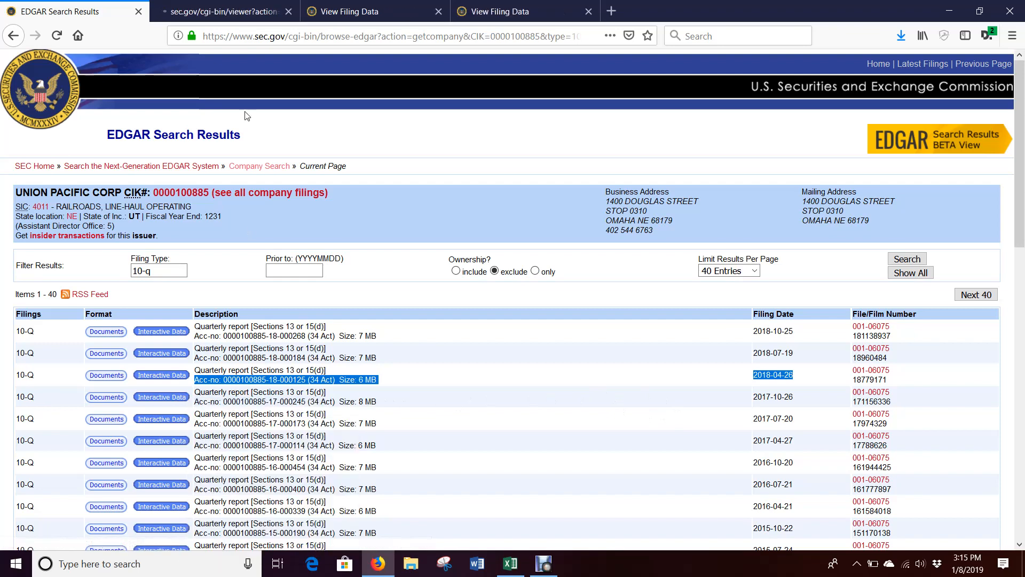
left_click(226, 4)
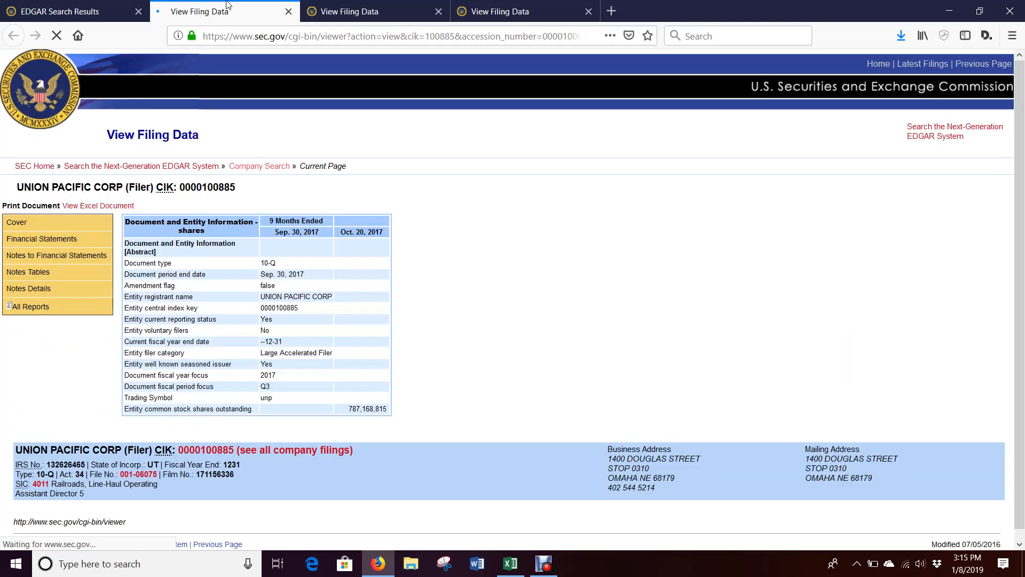
left_click(60, 264)
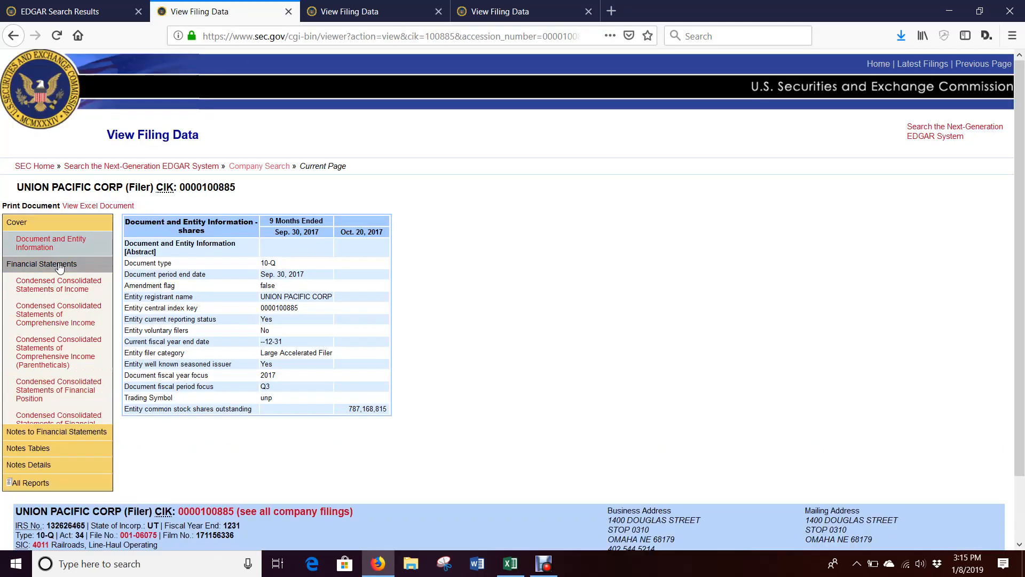
left_click(72, 296)
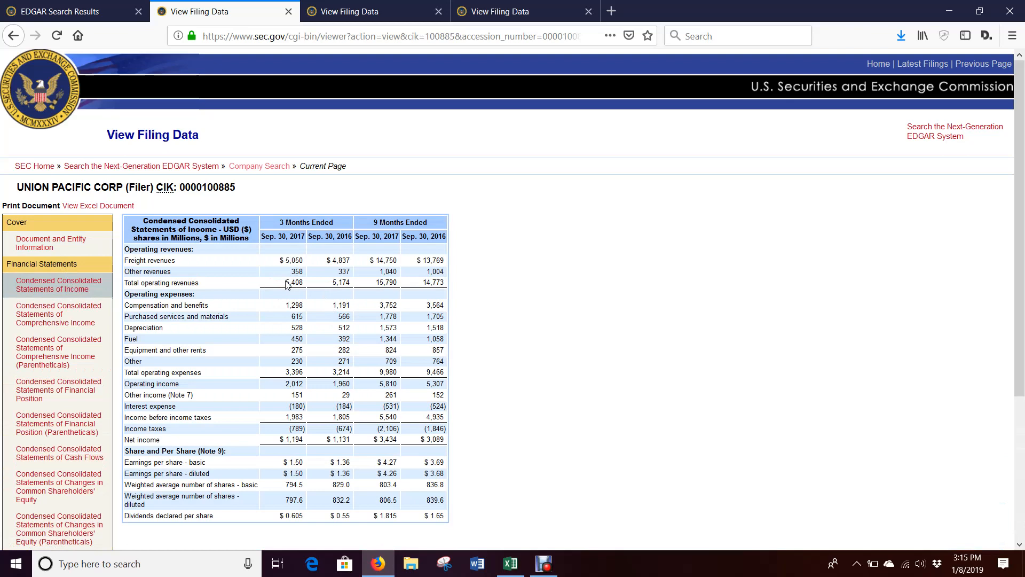
Switch to Excel and enter =5408/3 as the July sales in cell K5
left_click(509, 563)
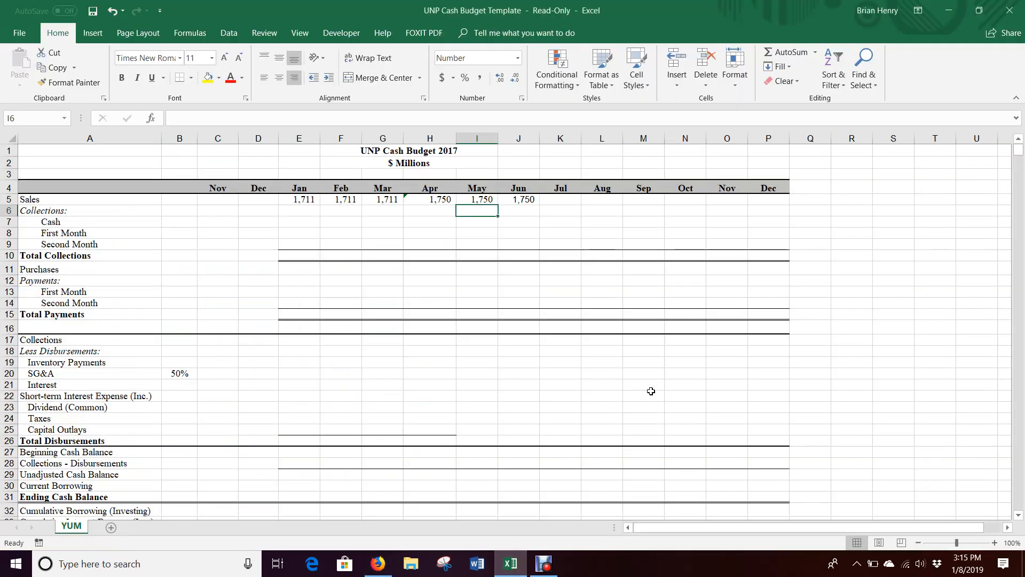
left_click(558, 199)
type("=5408")
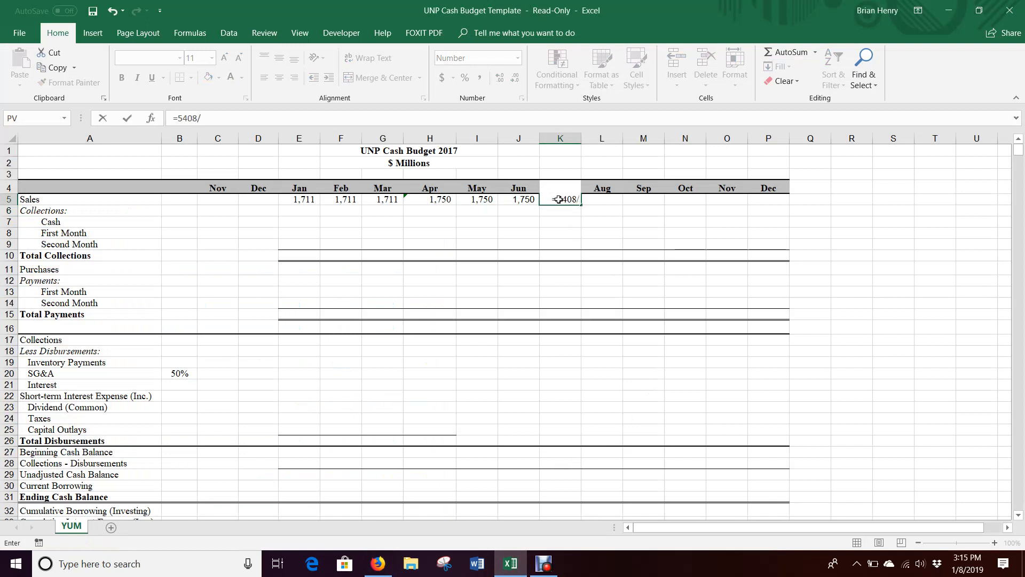
type("/3")
key("Tab")
Set August and September sales in L5 and M5 each equal to the July sales in K5
type("=")
left_click(559, 199)
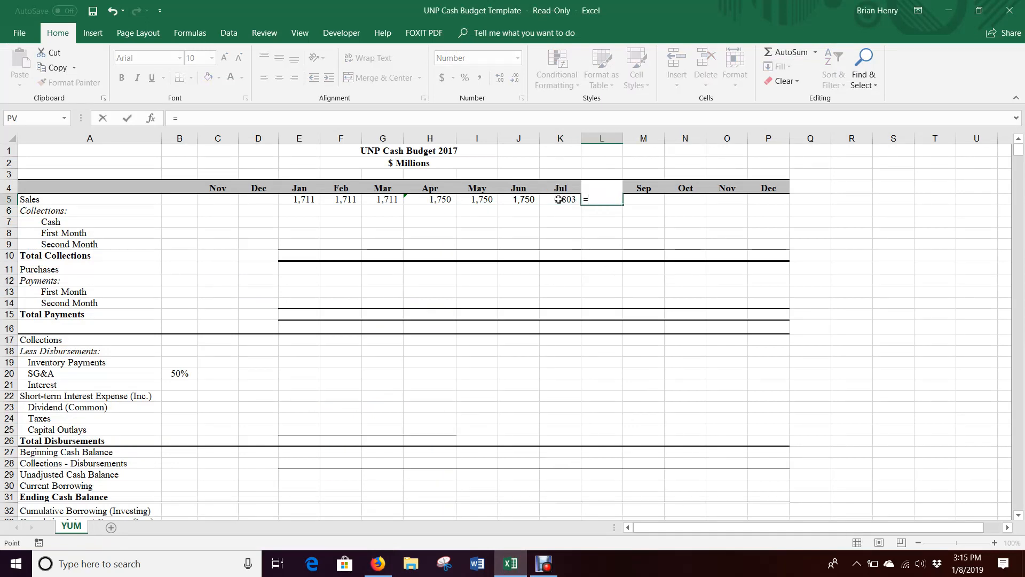
key("Tab")
type("=")
left_click(558, 199)
key("Tab")
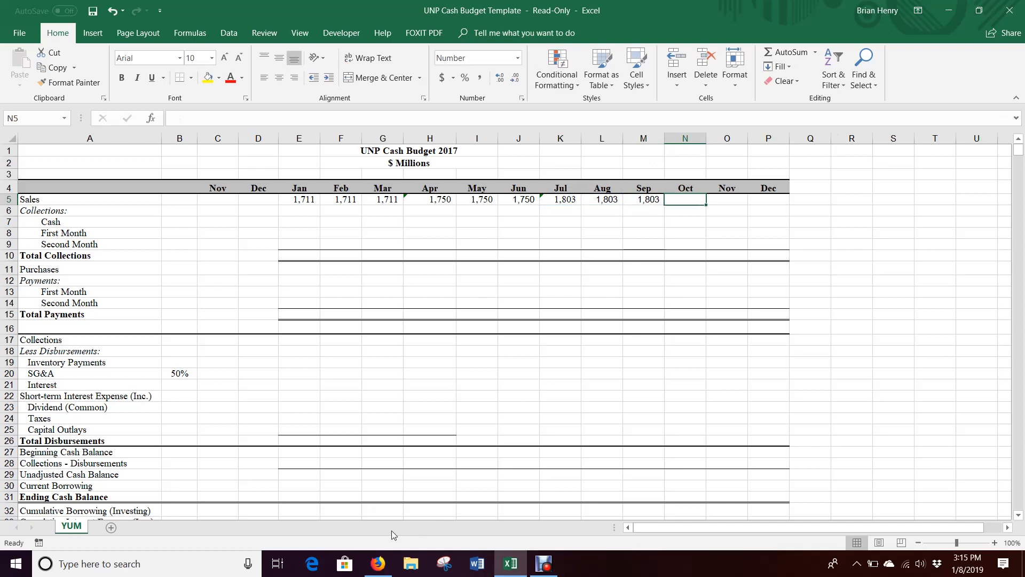
Switch to Firefox, return to the EDGAR search results and open the interactive data of the 10-Q filed 2016-10-20 in a new tab
left_click(378, 563)
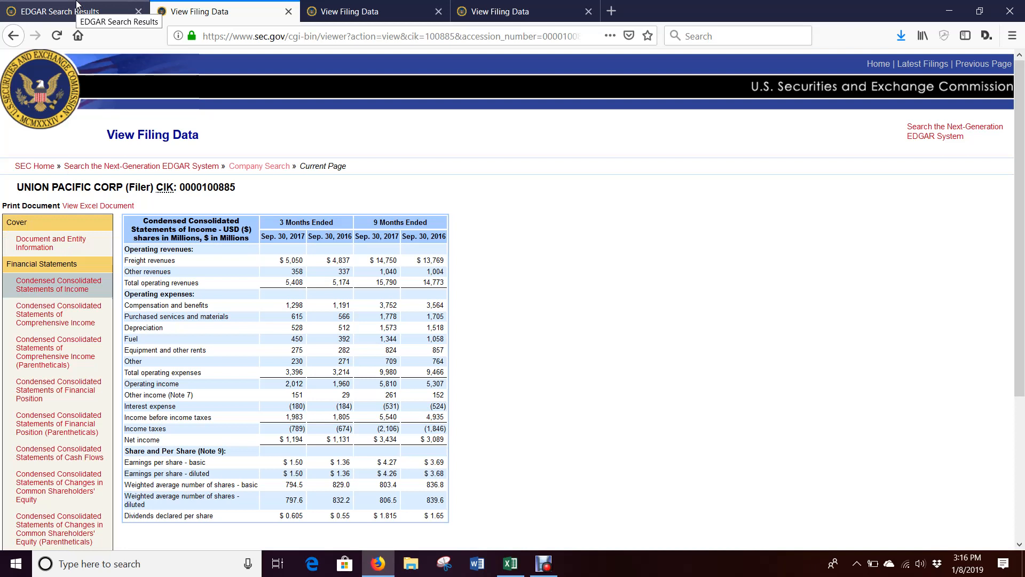
left_click(14, 36)
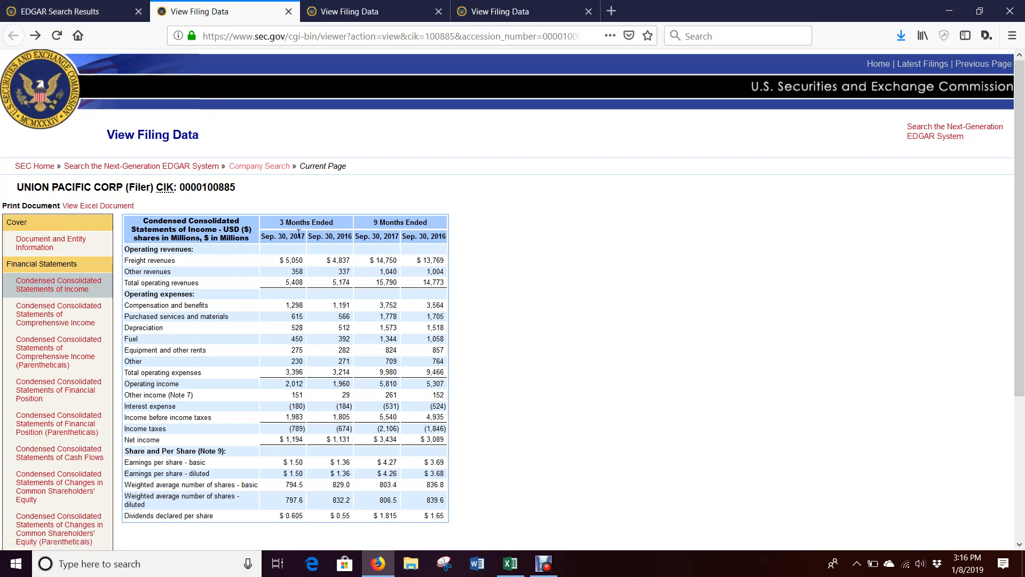
left_click(115, 11)
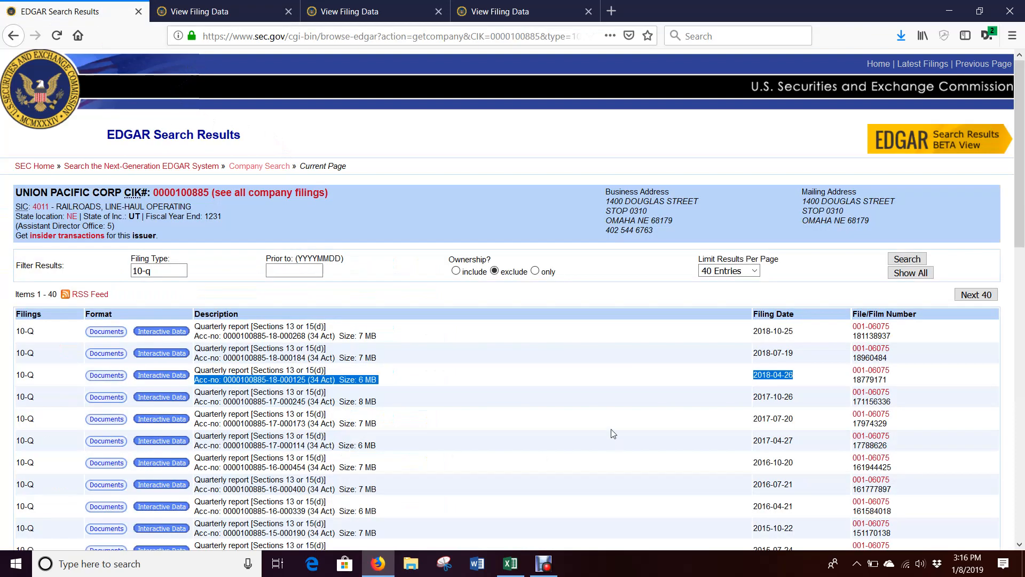
scroll(514, 383, "down", 2)
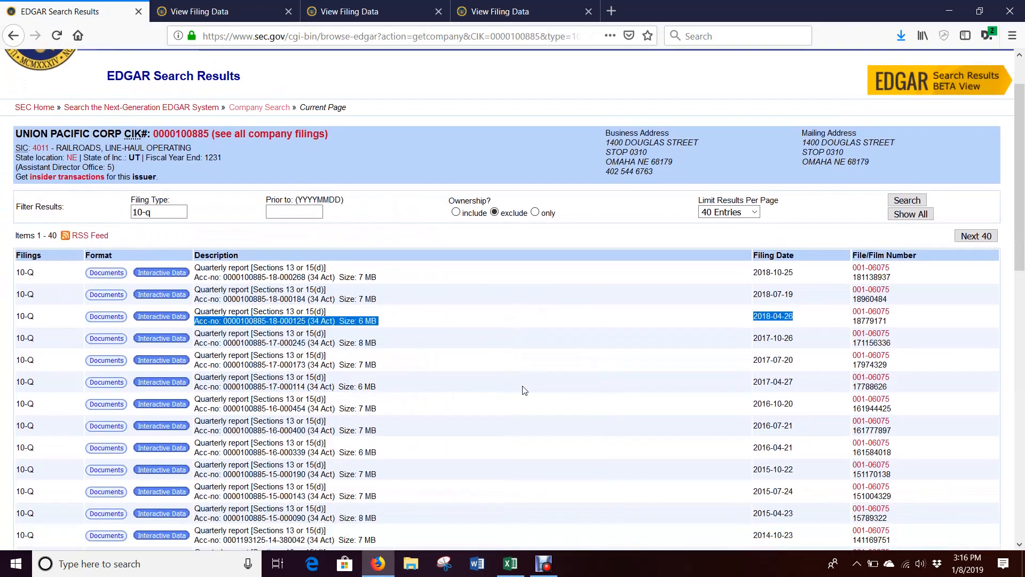
right_click(171, 409)
left_click(179, 415)
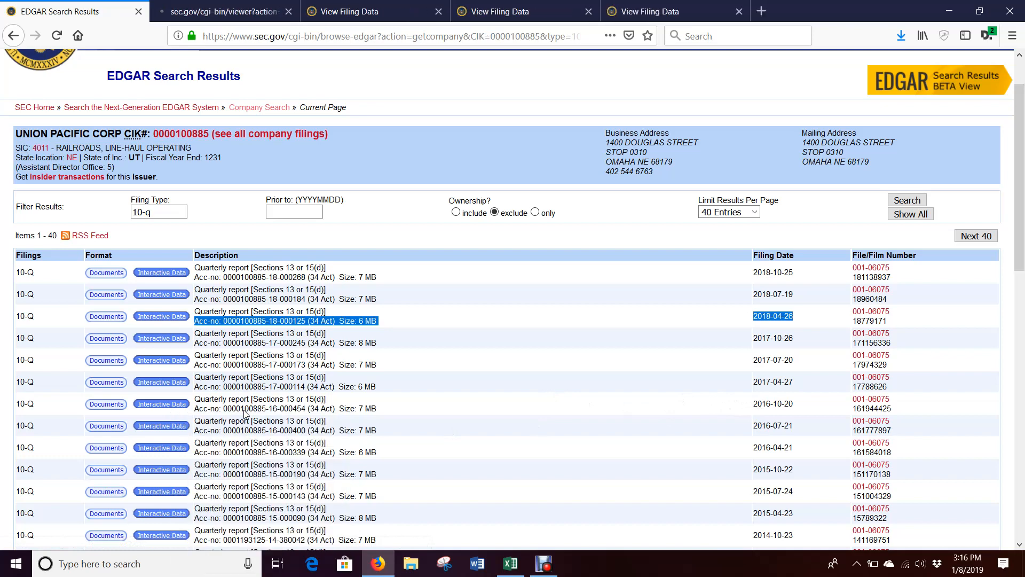
Filter the filings by type 10-k, open the interactive data of the one filed 2018-02-09 and view its Consolidated Statements of Income
left_click(169, 213)
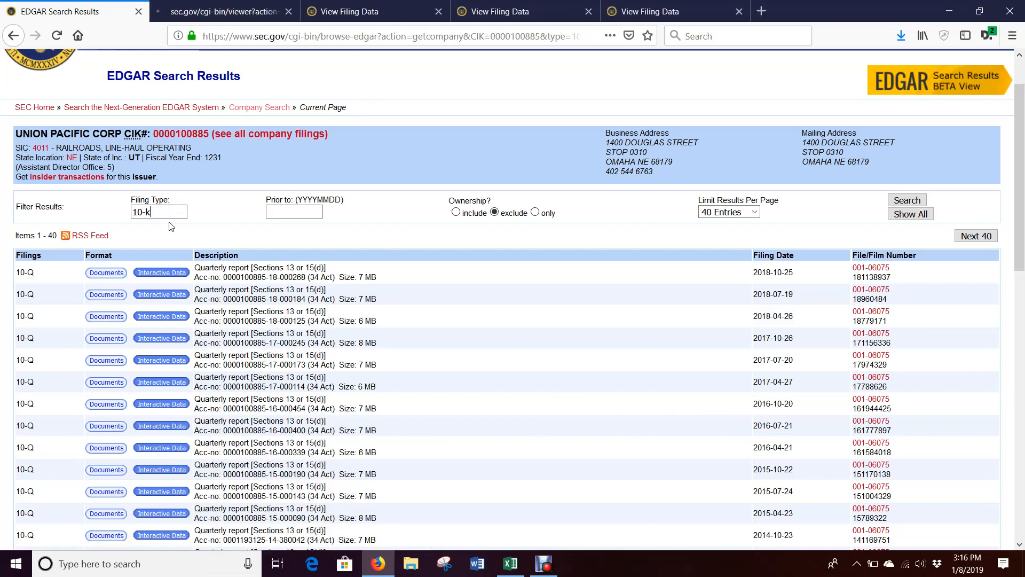
type("k")
key("Return")
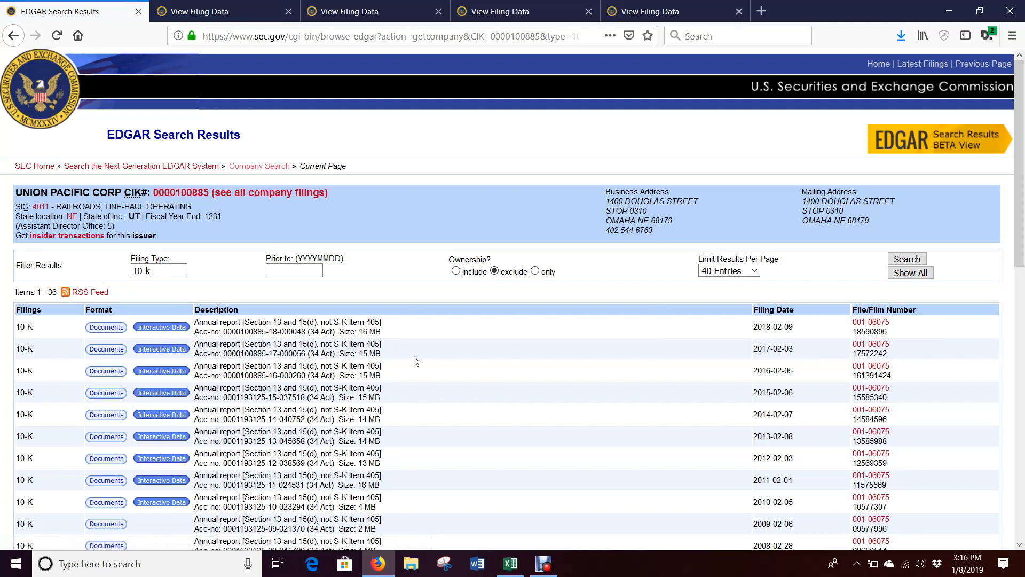
key("F5")
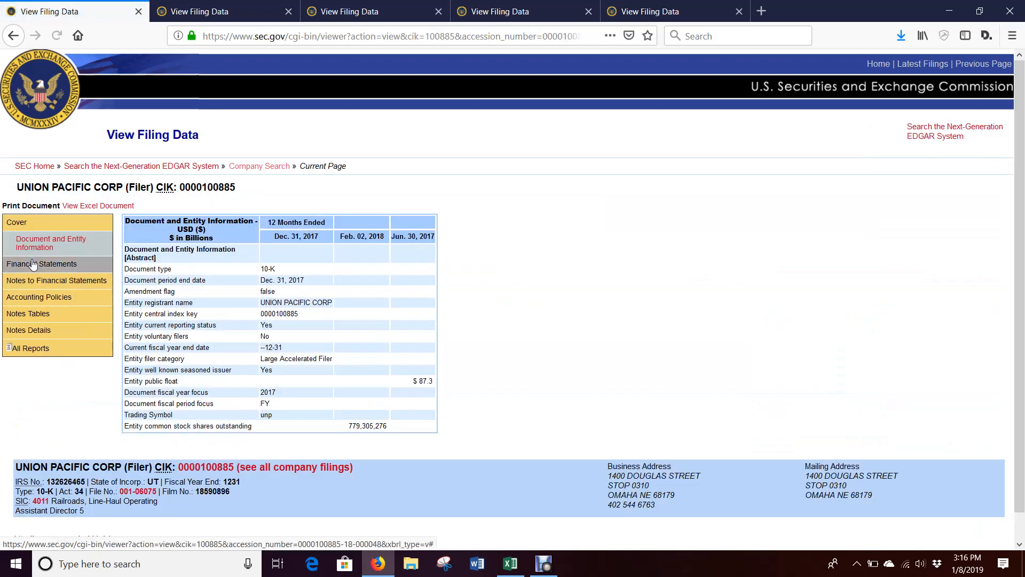
left_click(33, 264)
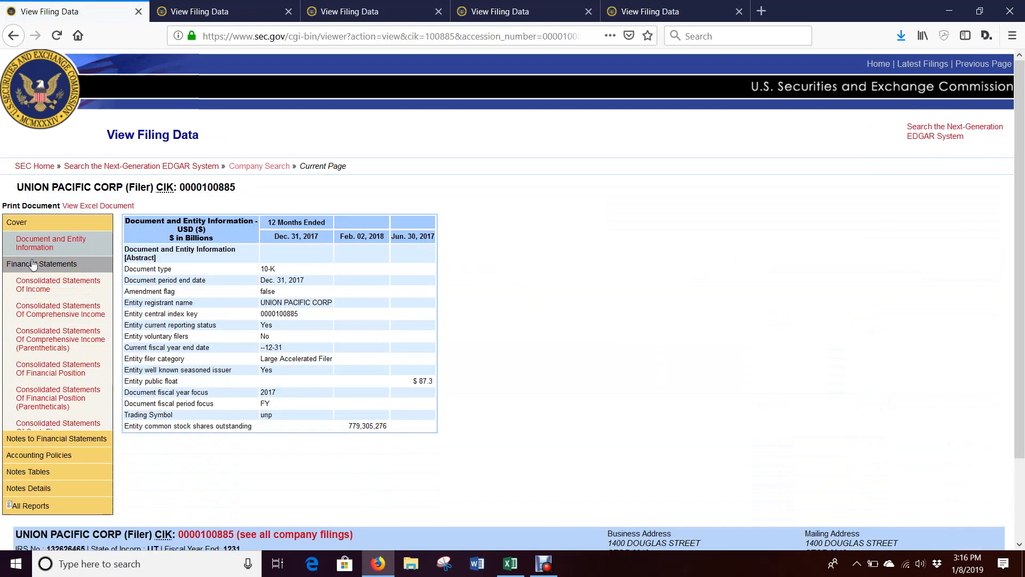
left_click(41, 284)
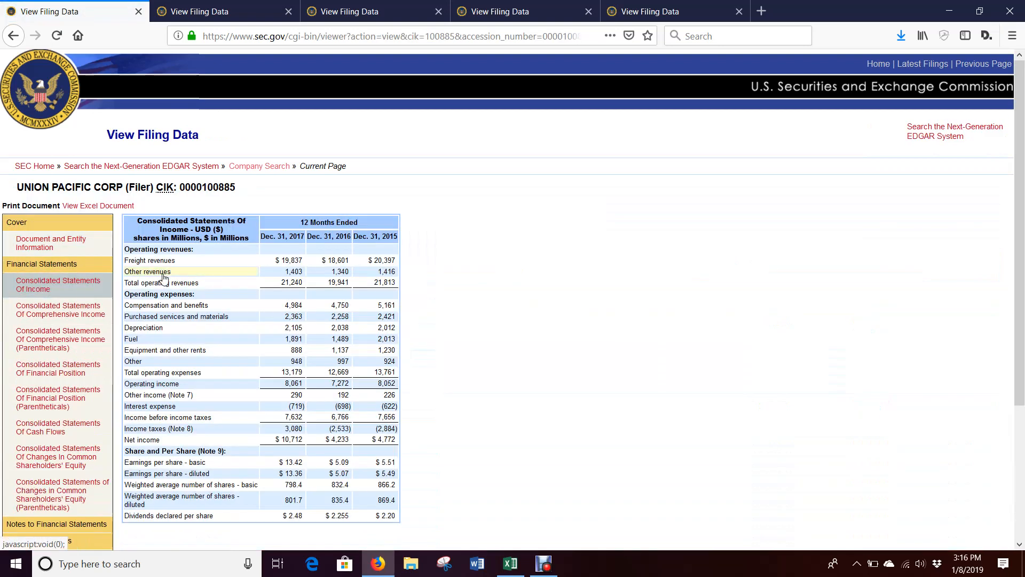
Look up total operating revenues for the nine months ended Sep. 30, 2017 in the 10-Q, then enter 15790 in cell C5 in Excel
left_click(387, 5)
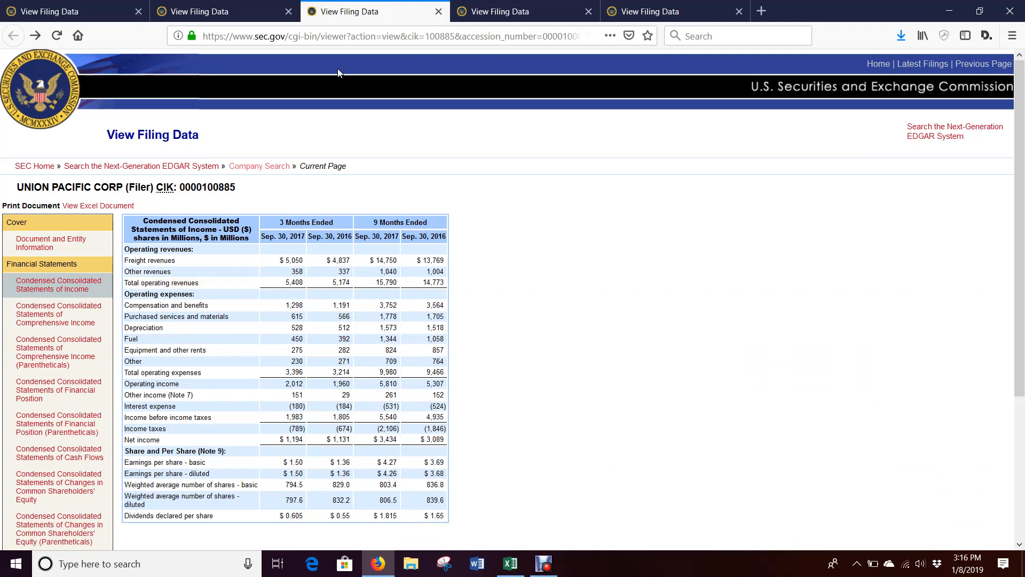
left_click_drag(376, 283, 399, 286)
left_click(510, 564)
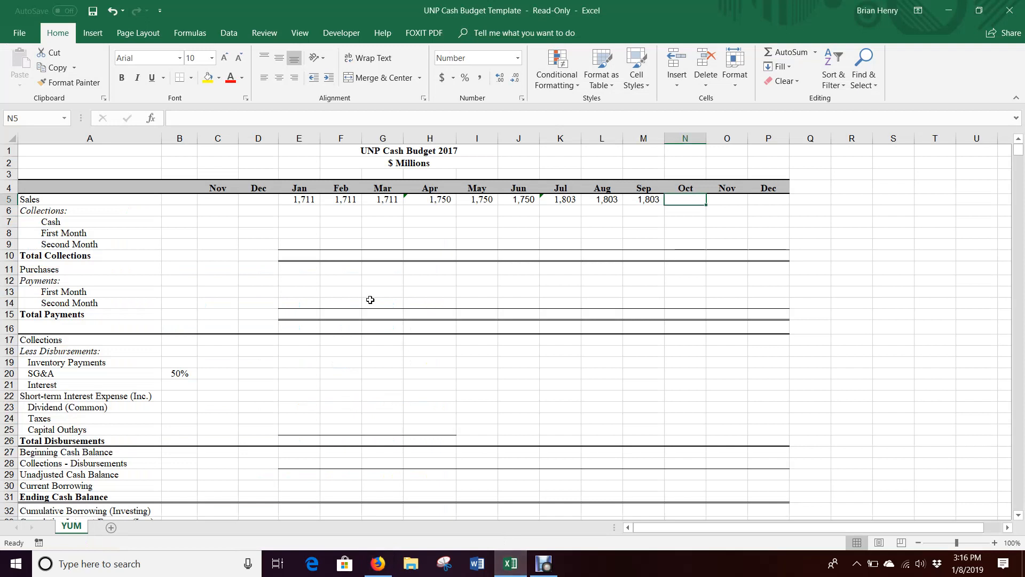
left_click(230, 201)
type("15,790")
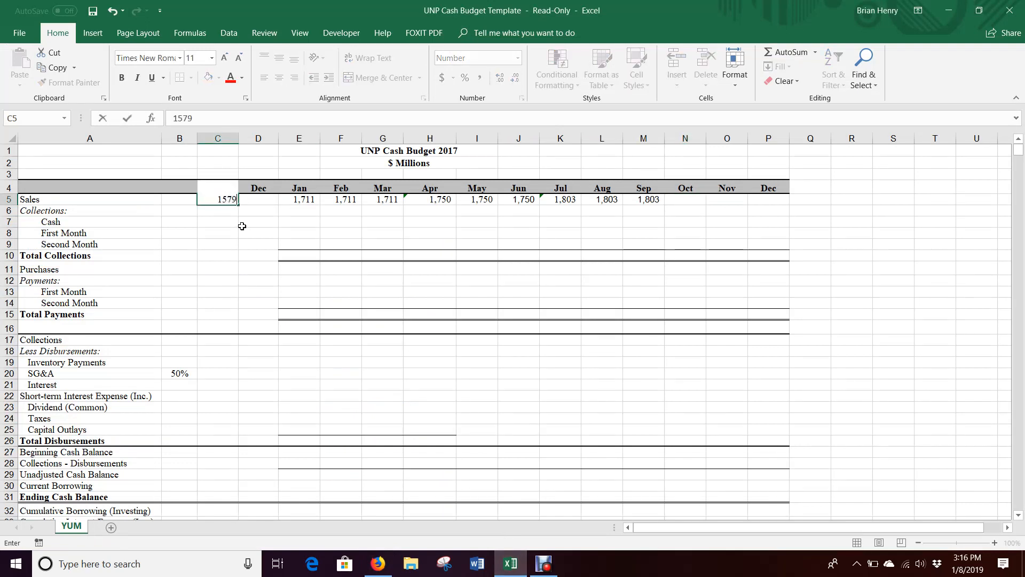
key("Return")
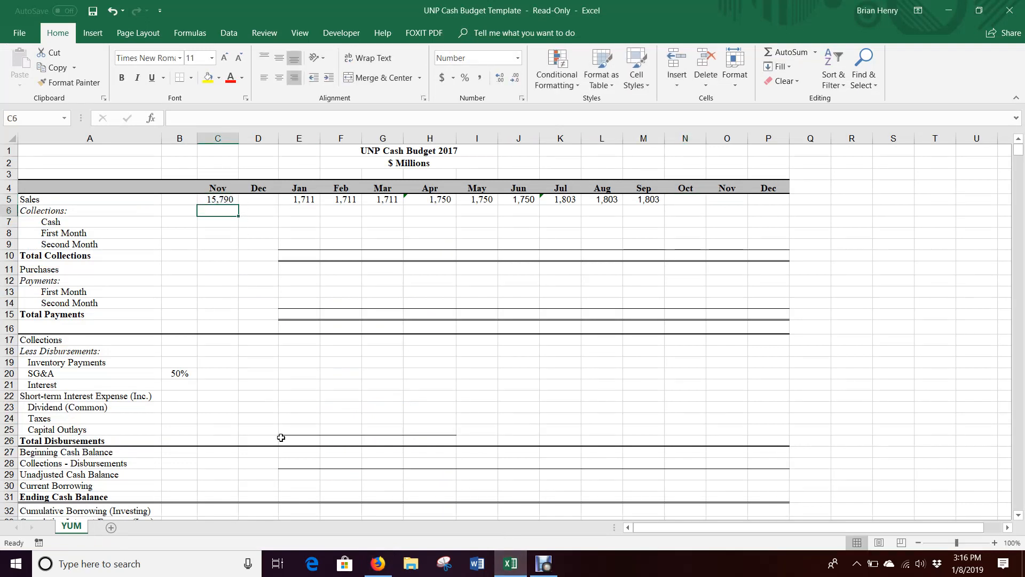
Check the 2017 total operating revenues of the 10-K in Firefox, then change C5 in Excel to the formula =2140-15790
left_click(378, 563)
left_click(136, 9)
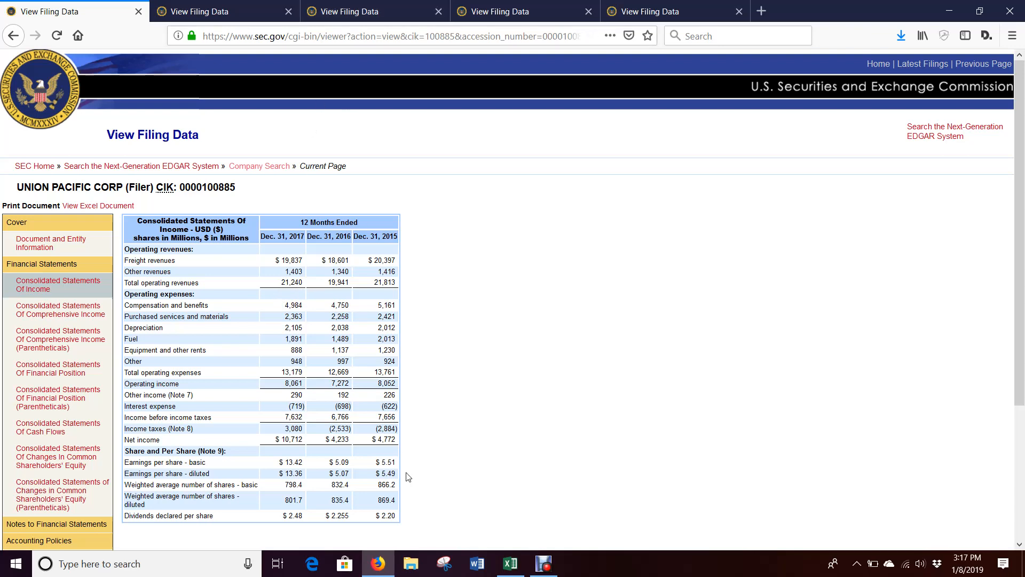
left_click(498, 570)
left_click(221, 198)
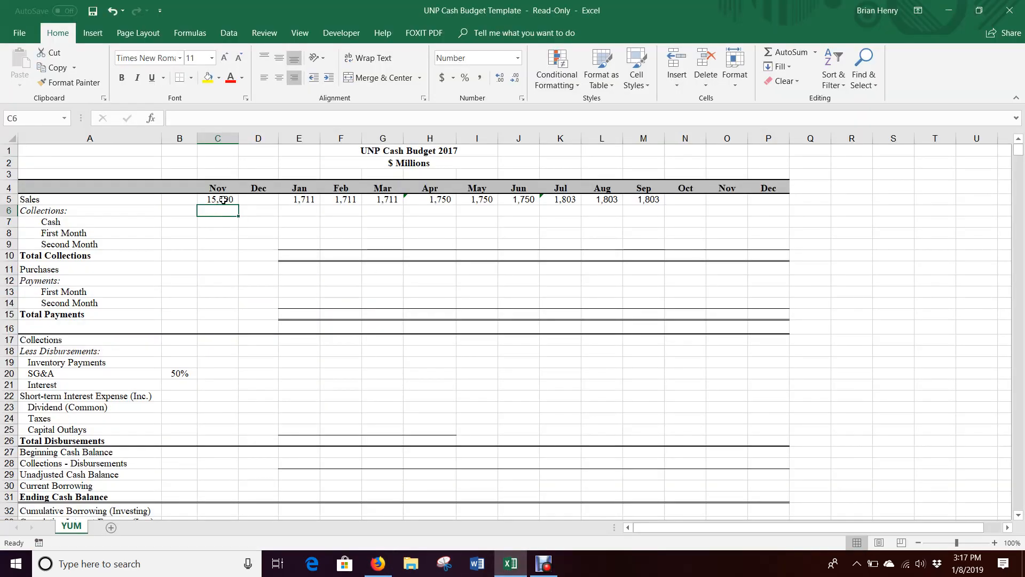
left_click(174, 116)
type("=")
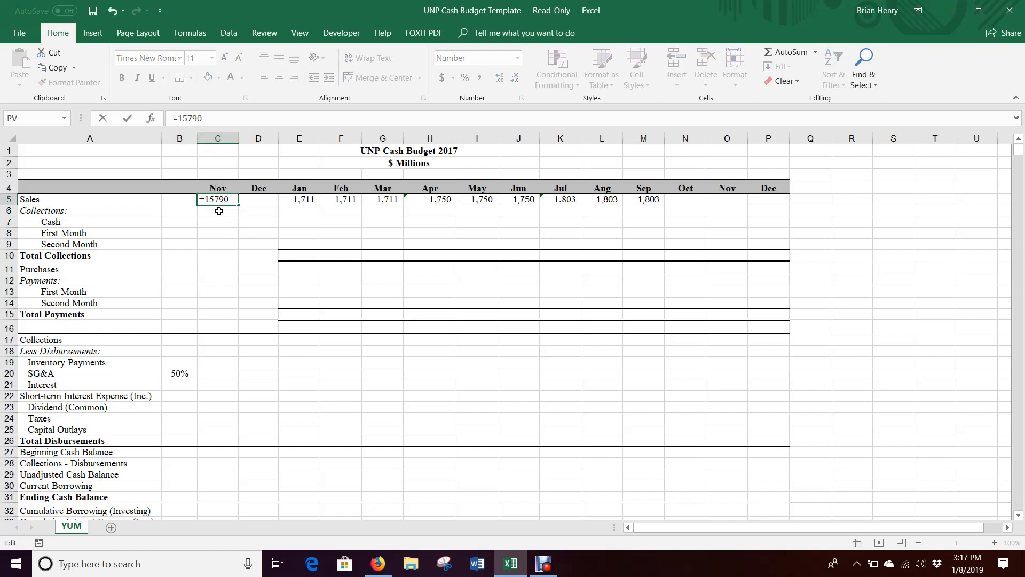
type("2140")
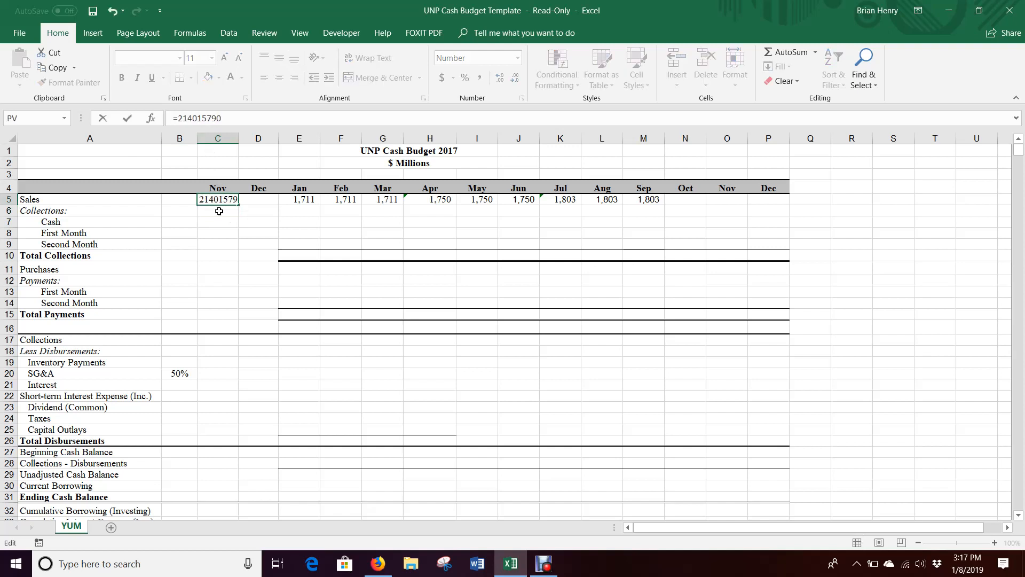
type("-")
left_click(376, 566)
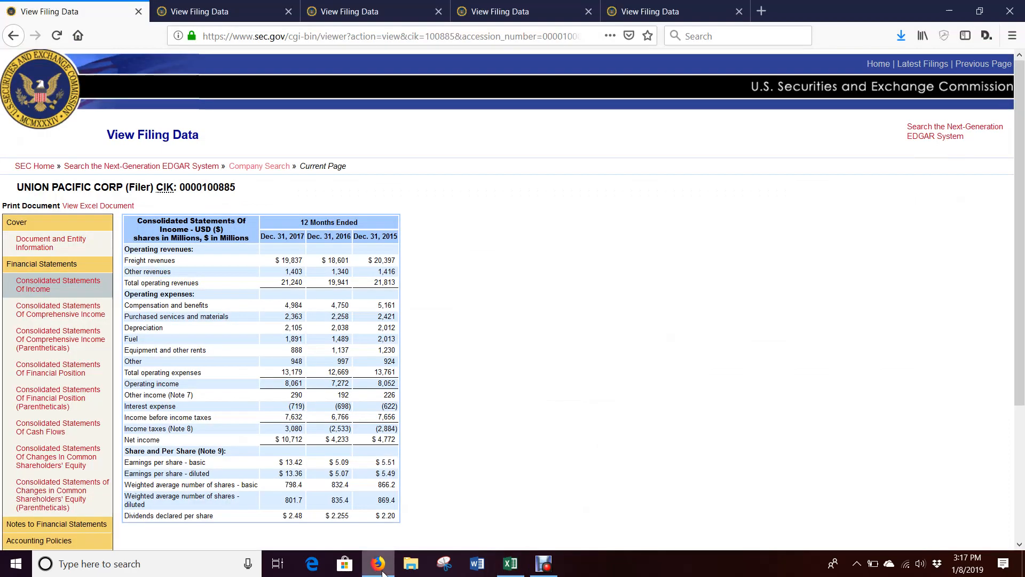
left_click(382, 571)
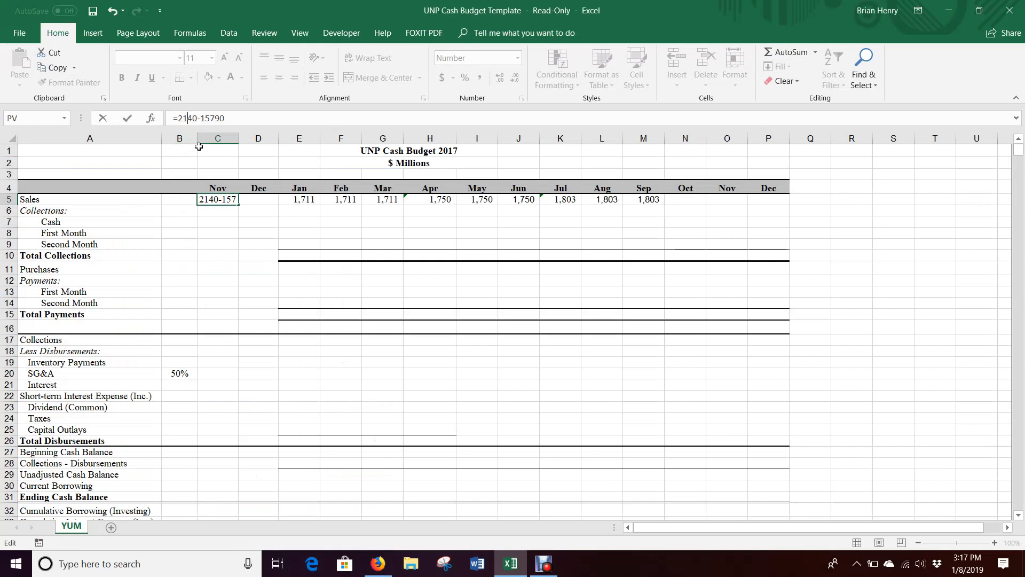
type("2")
left_click(180, 122)
type("(")
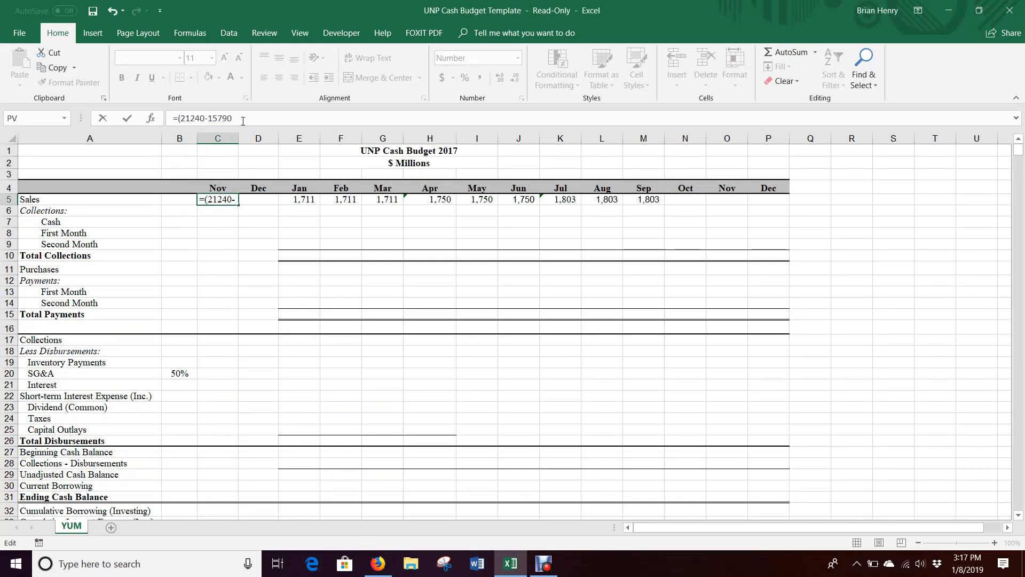
type(")/3")
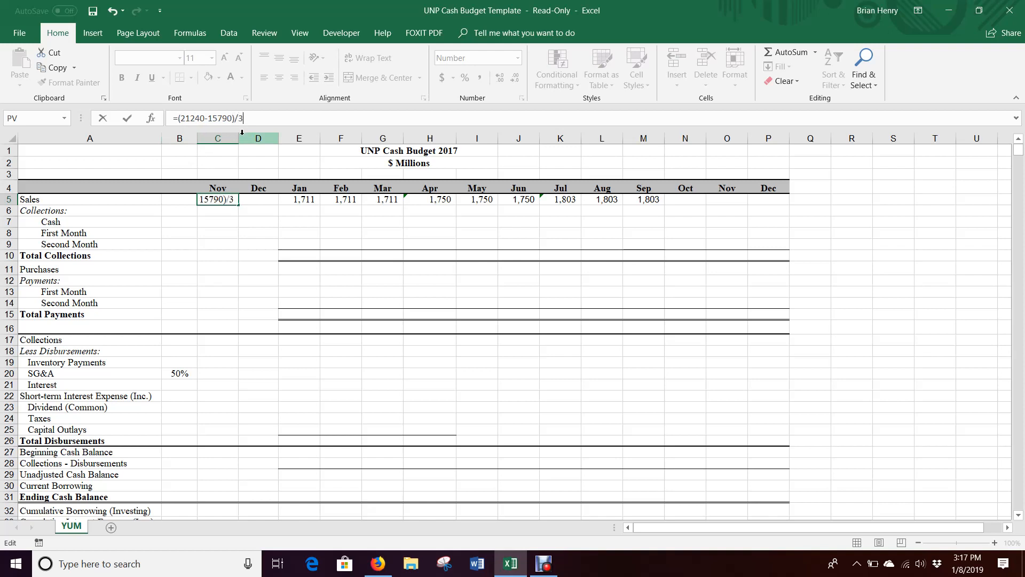
key("Return")
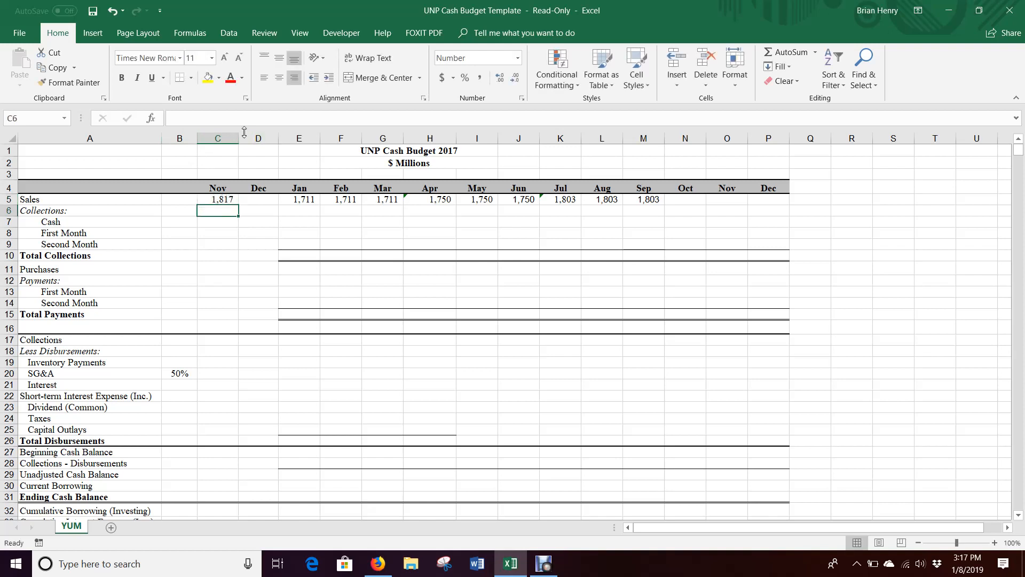
Enter the formula =C5 in D5 to carry the November sales into the first December column
left_click(267, 200)
type("=")
key("Left")
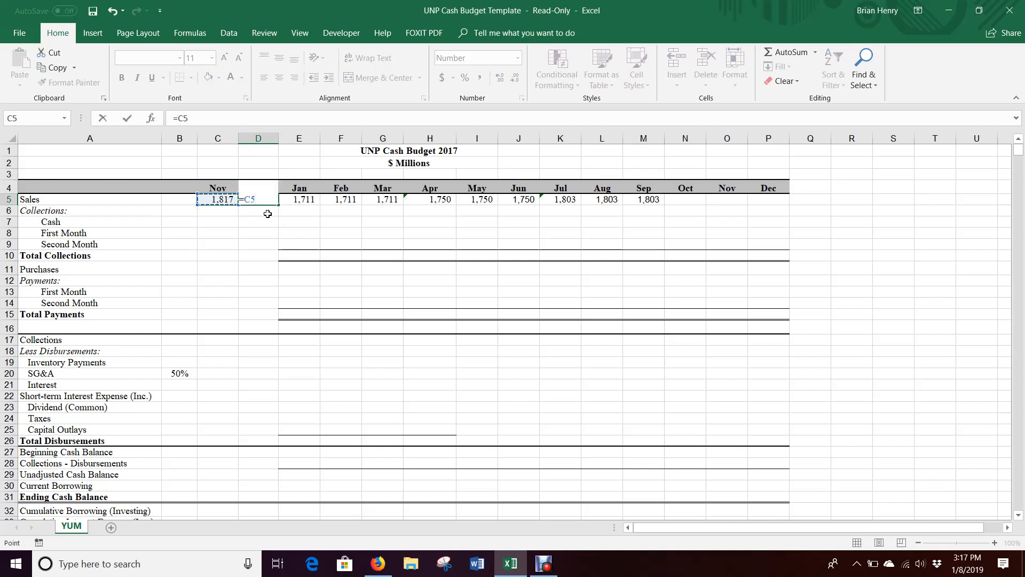
key("Return")
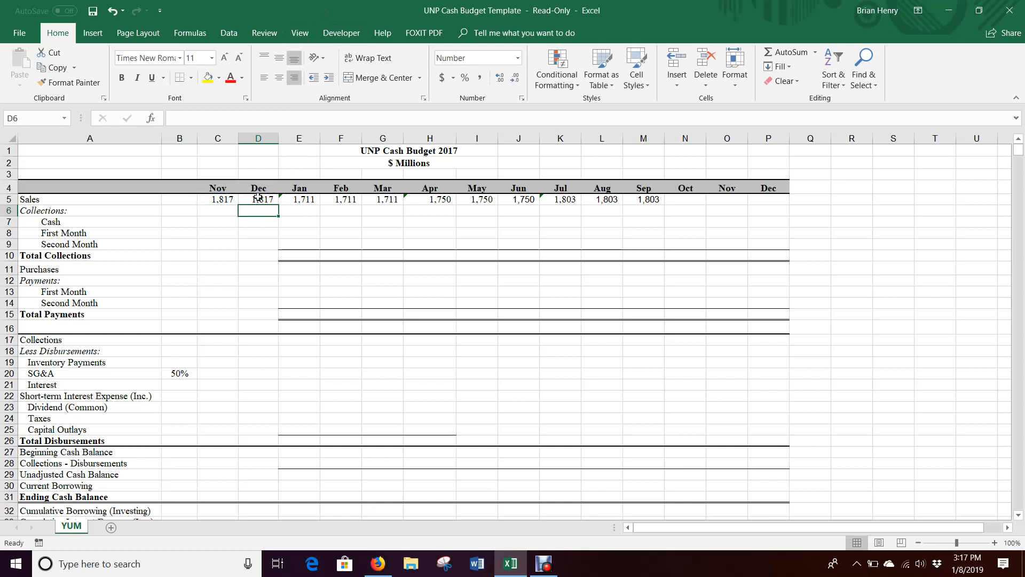
Move the sales formulas from C5:D5 to October and November in N5:O5, then enter =O5 in December's cell P5
left_click_drag(260, 199, 744, 203)
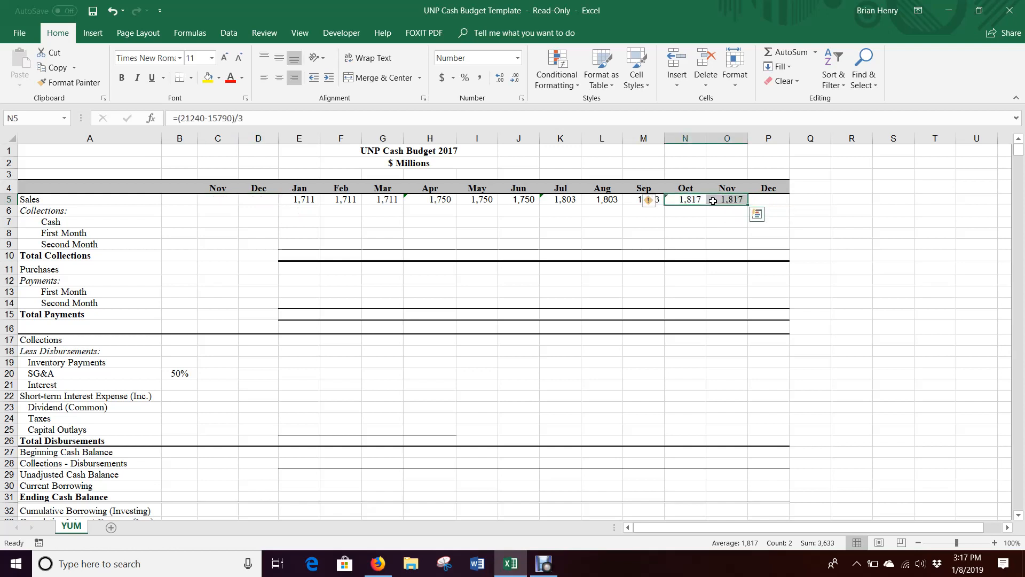
left_click(761, 200)
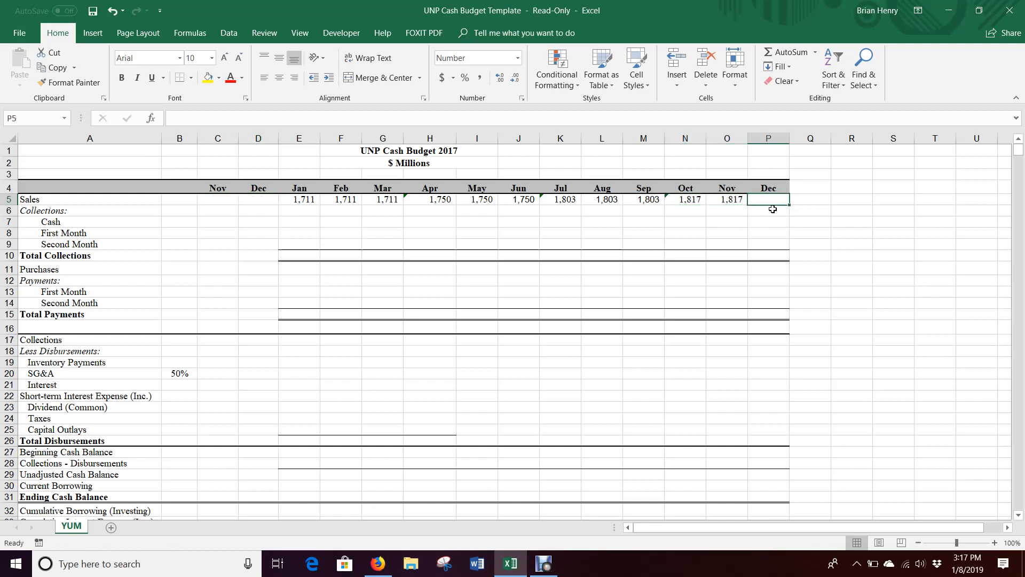
left_click(739, 199)
left_click(785, 196)
type("=")
key("Left")
key("Return")
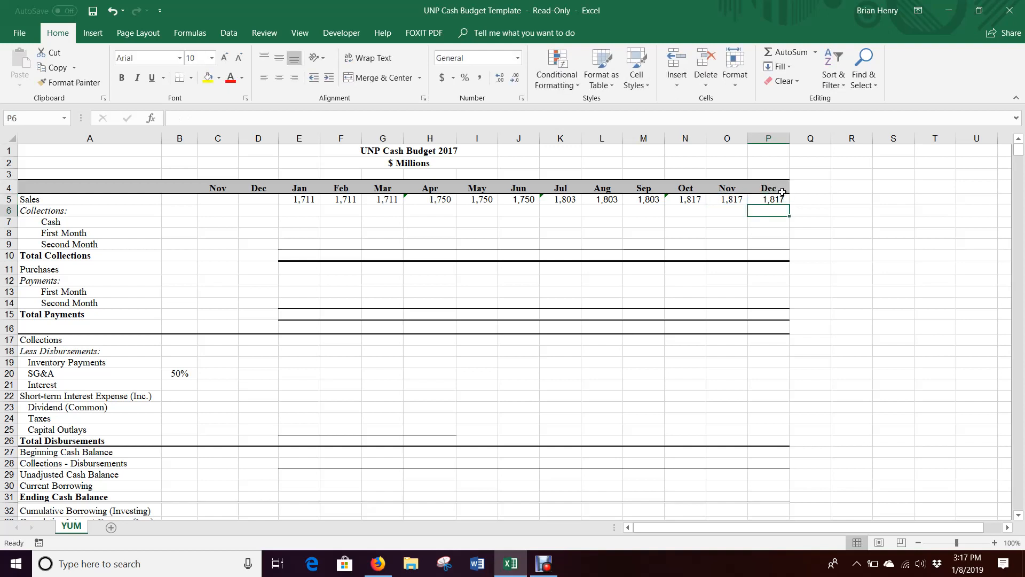
Check the sum of the January to December sales in E5:P5 against the 2017 total operating revenues of the 10-K in Firefox
key("Up")
key("ctrl+shift+Left")
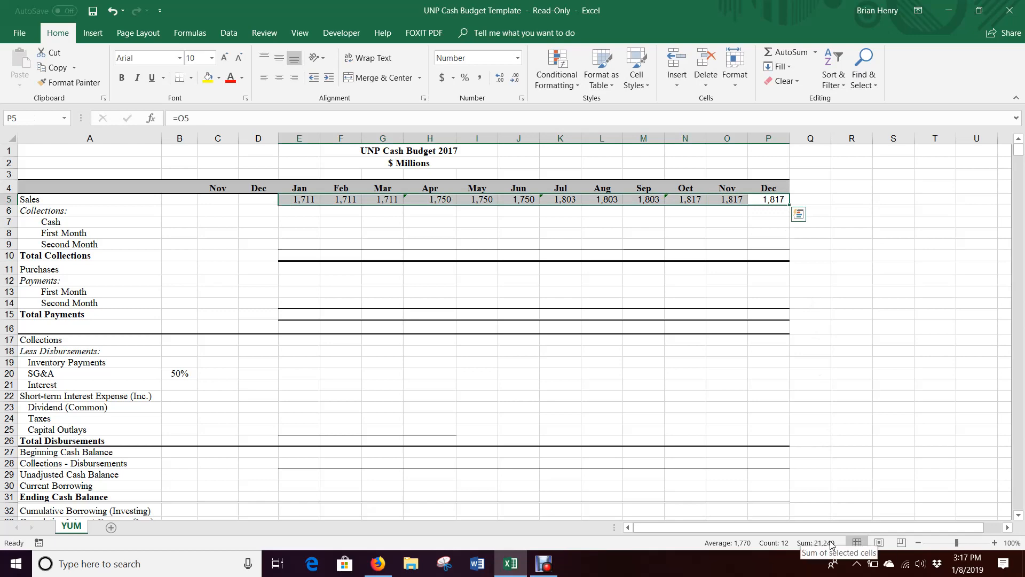
left_click(378, 563)
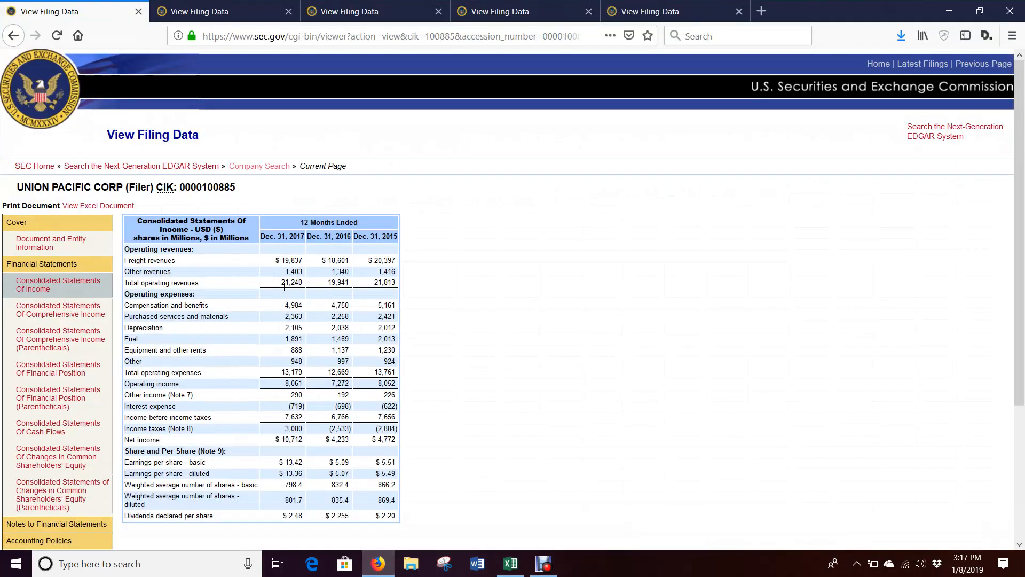
left_click(510, 563)
left_click(860, 187)
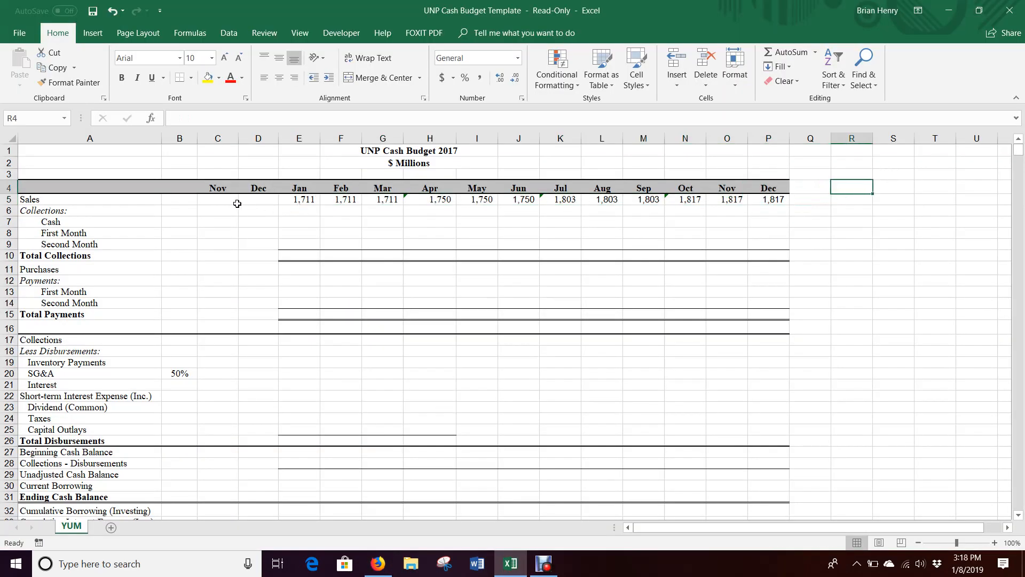
Switch to Firefox and view the Condensed Consolidated Statements of Income in the 10-Q for the period ended Sep. 30, 2016
left_click_drag(224, 201, 251, 198)
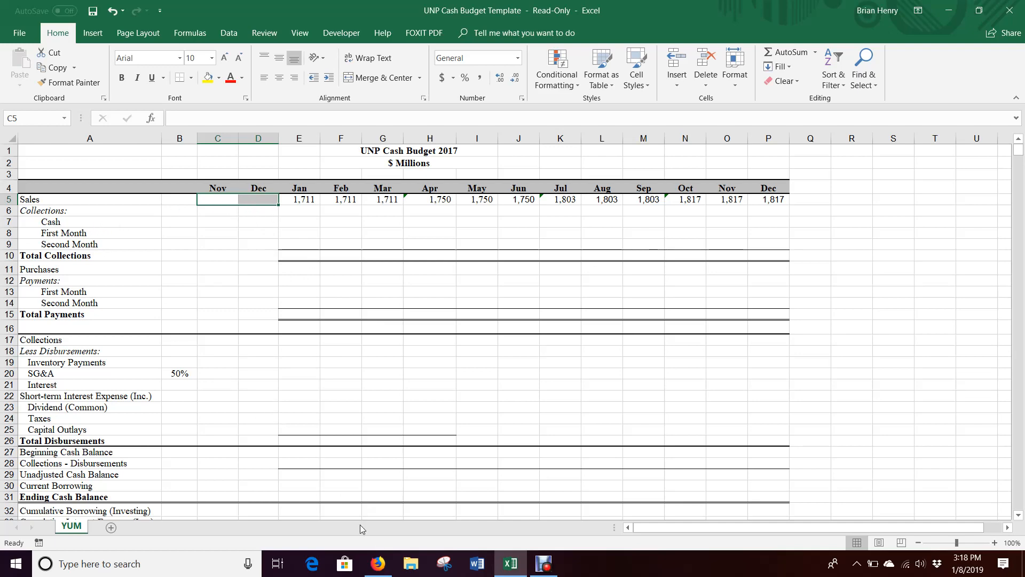
left_click(378, 564)
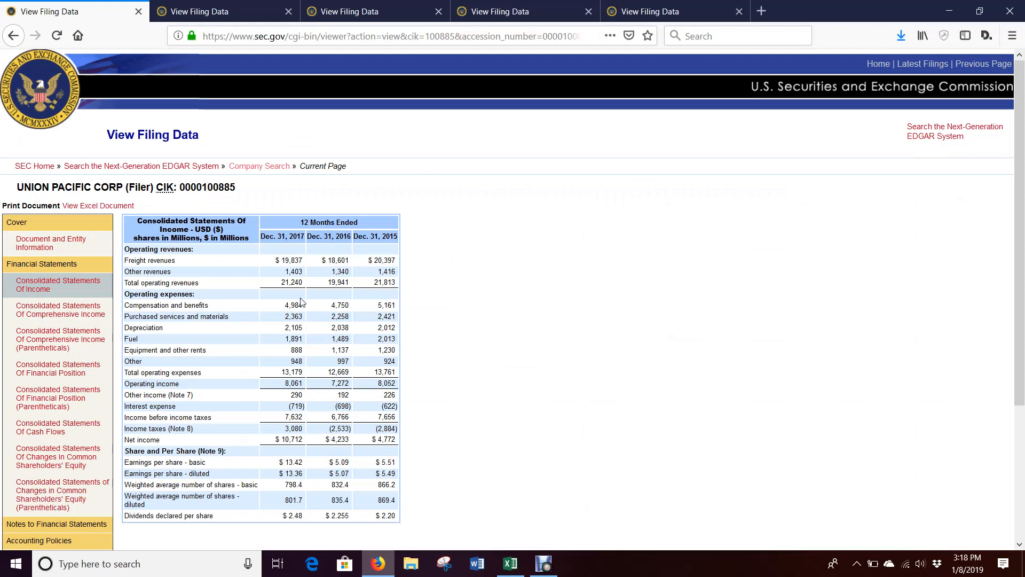
left_click(230, 9)
left_click(64, 11)
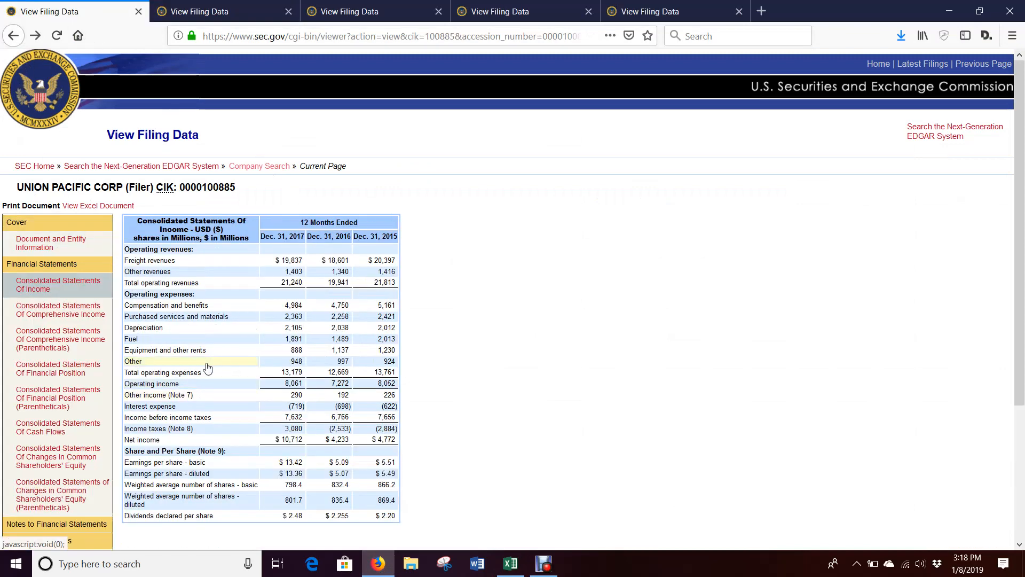
left_click(176, 11)
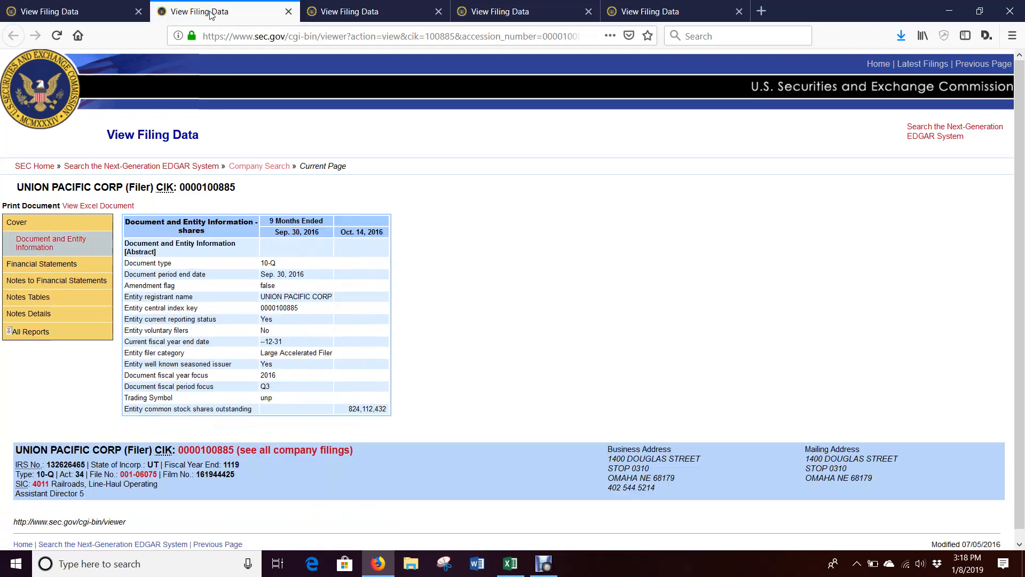
left_click(54, 263)
left_click(56, 285)
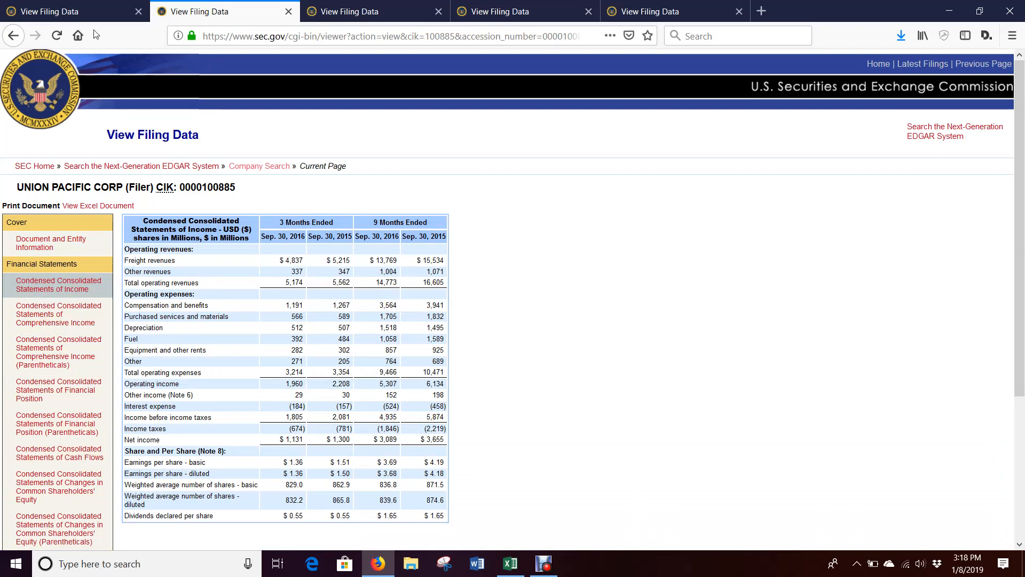
Return to the list of 10-K filings, open the interactive data of the one filed 2017-02-03 and view its Consolidated Statements of Income
left_click(54, 7)
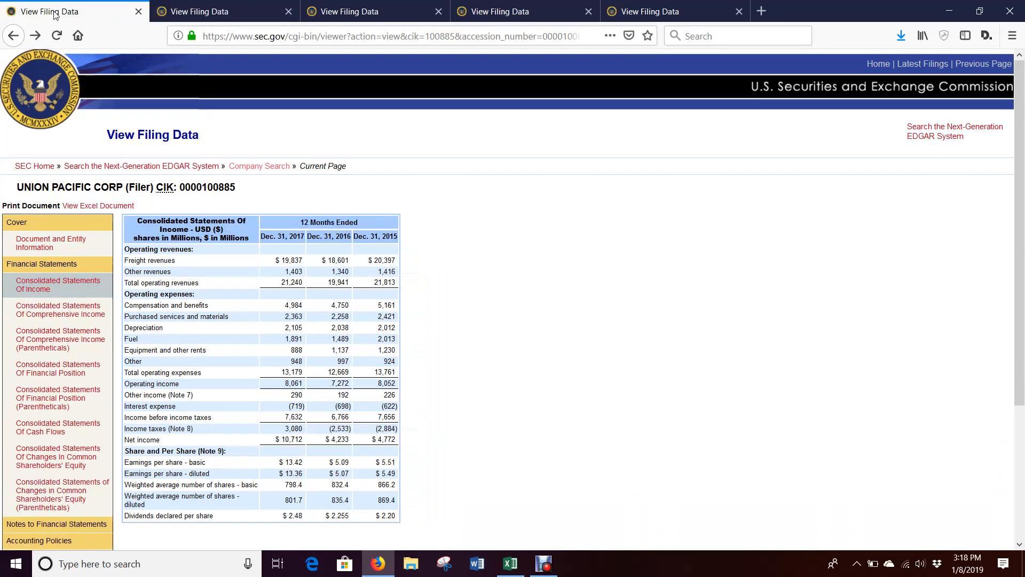
left_click(12, 36)
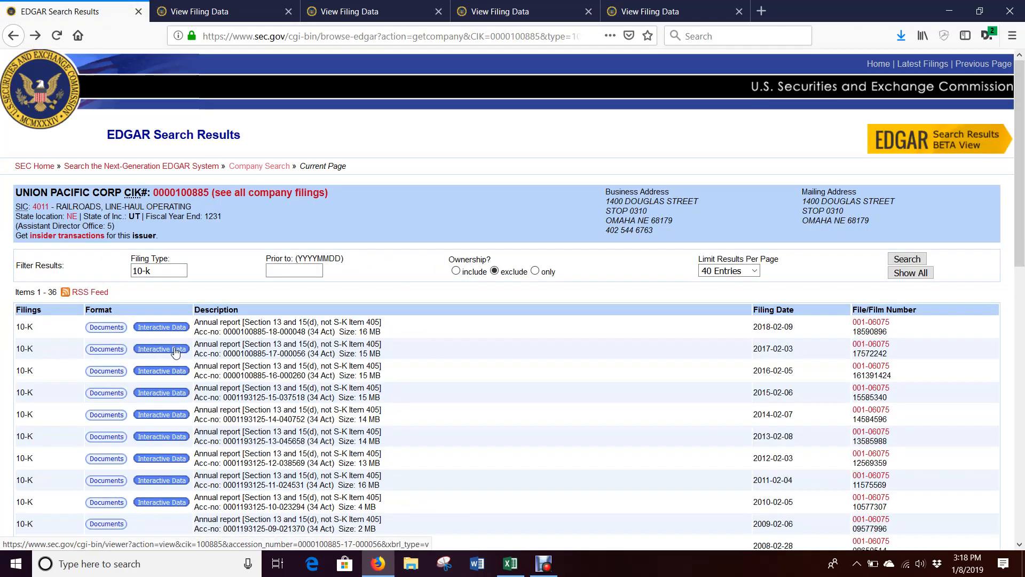
left_click(176, 351)
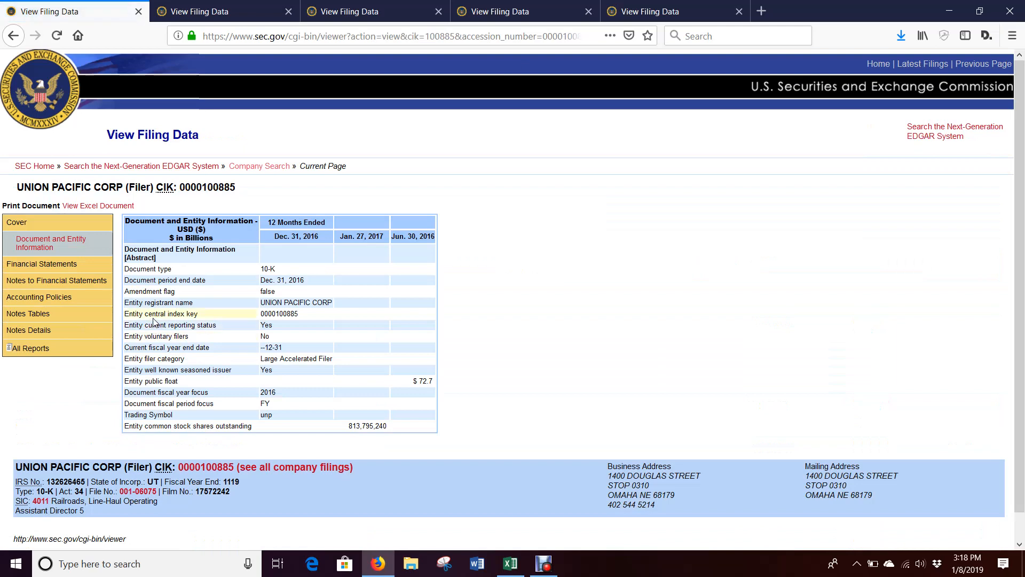
left_click(58, 264)
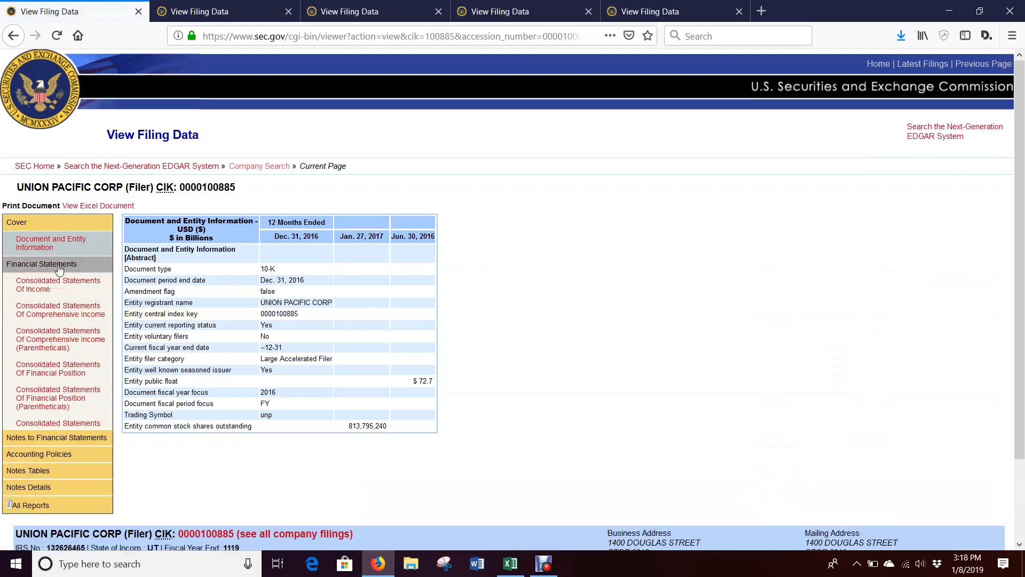
left_click(60, 285)
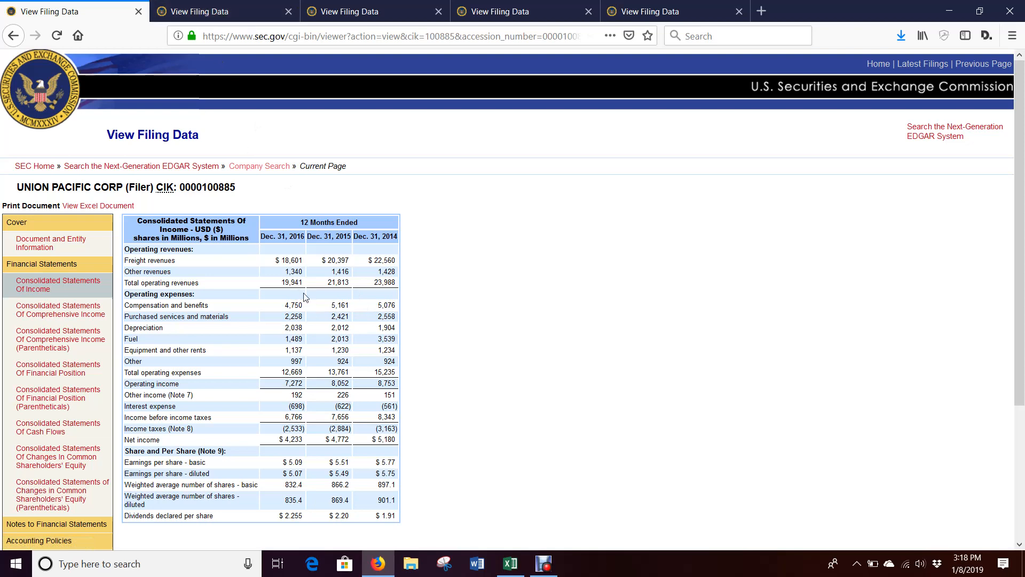
left_click(503, 564)
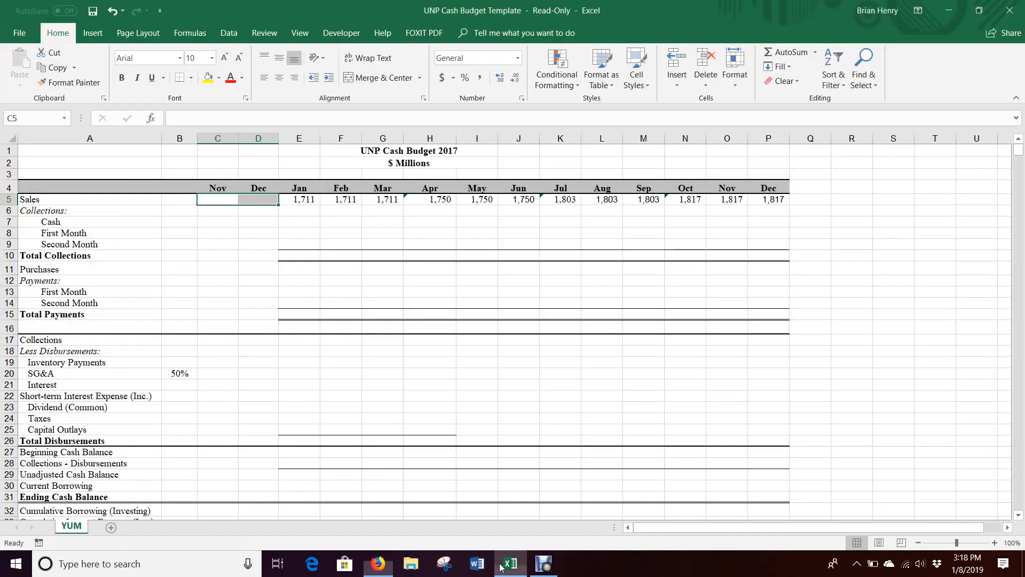
left_click(224, 199)
type("19941")
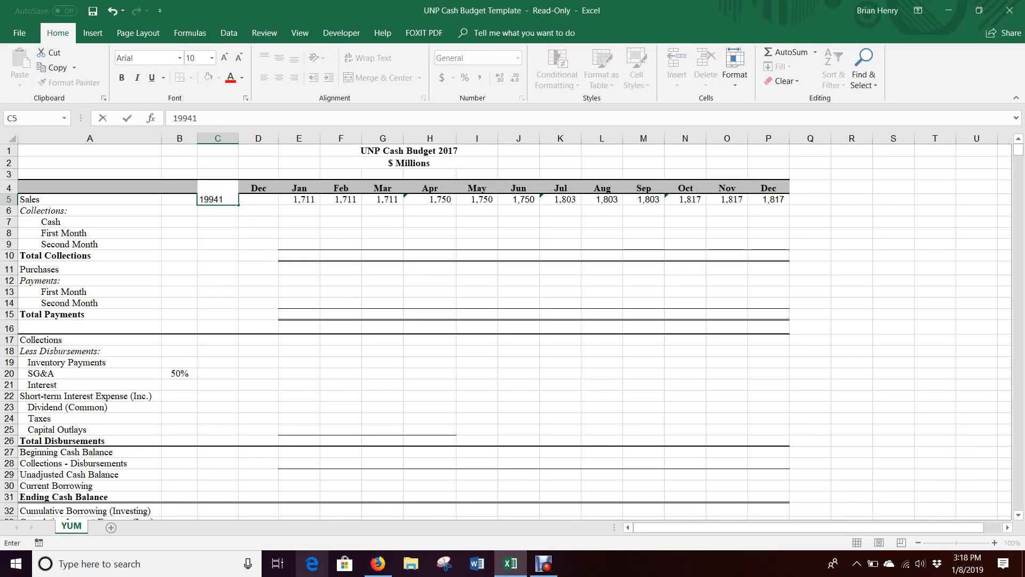
left_click(377, 563)
left_click(251, 5)
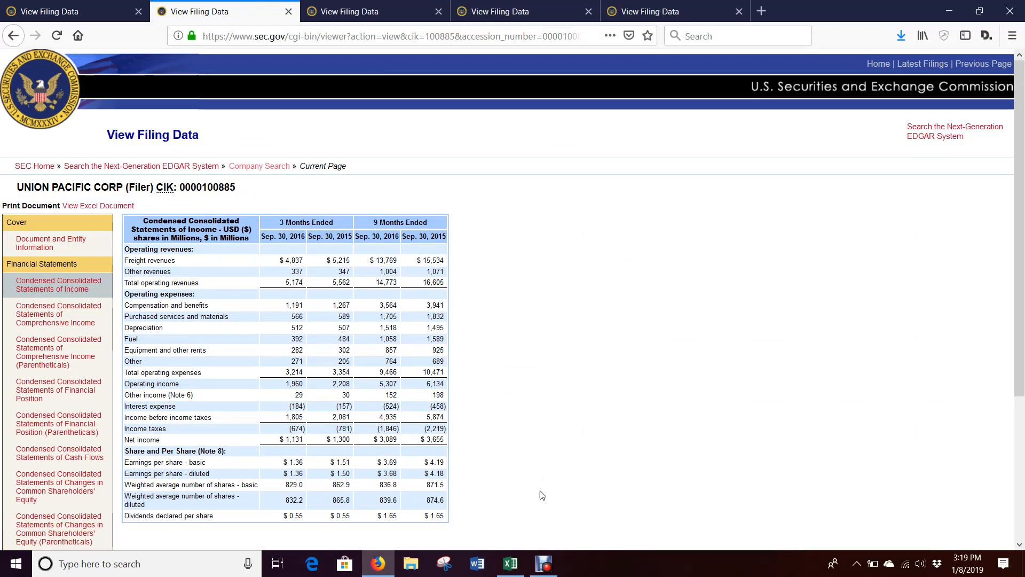
left_click(510, 564)
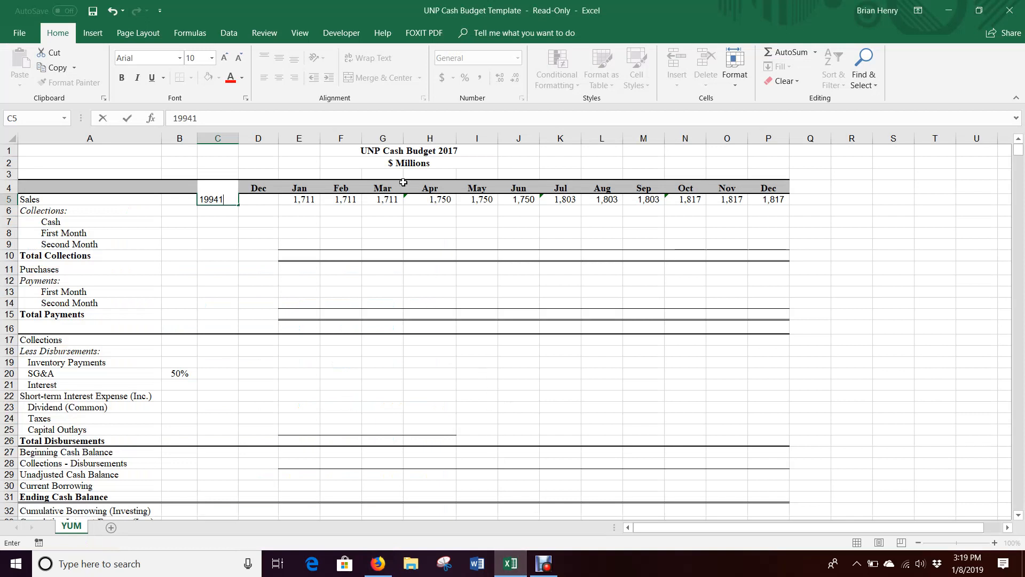
type("14773")
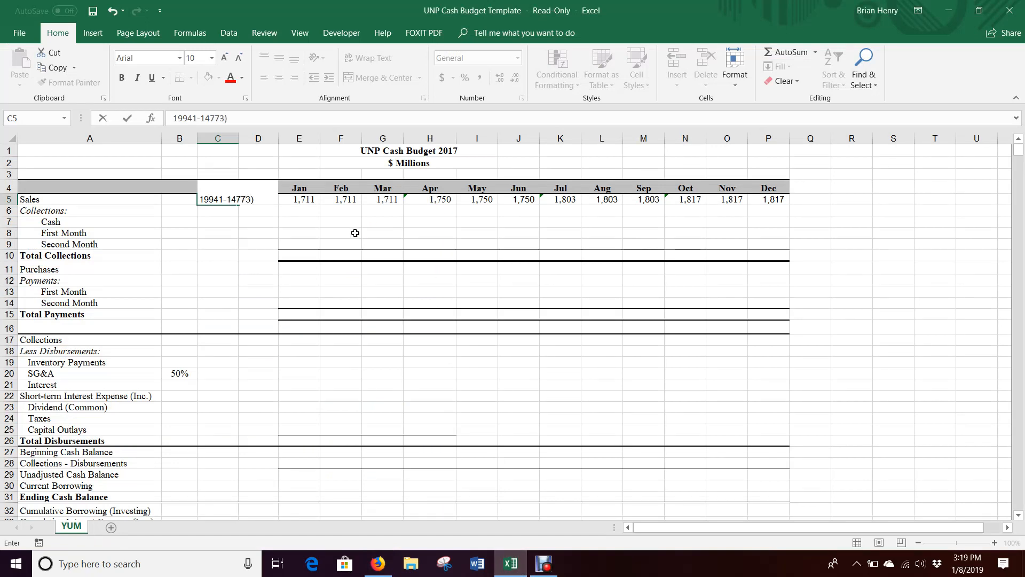
left_click(171, 118)
type("=(")
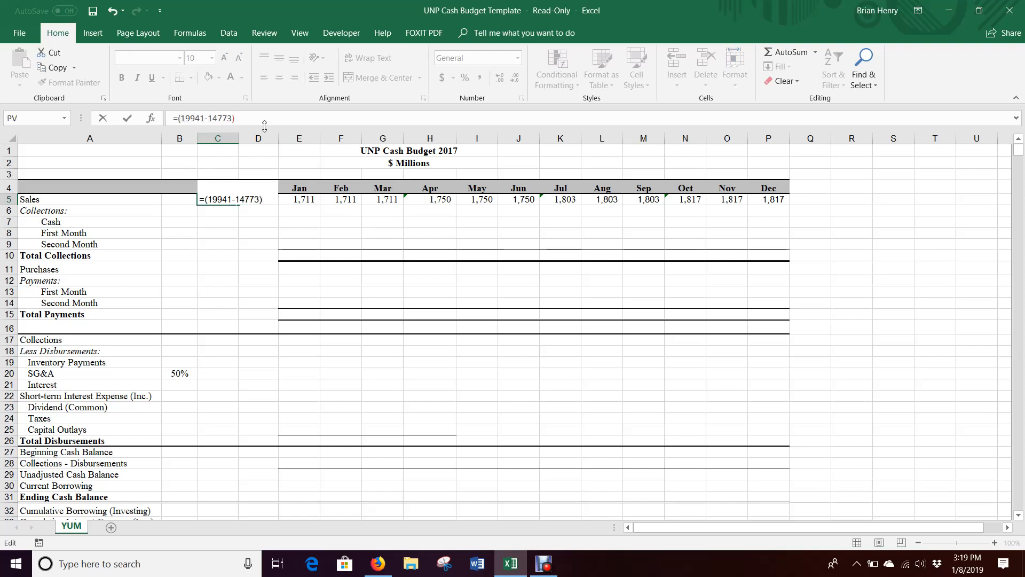
type("/3")
key("Return")
Set the first December's sales in D5 equal to the November figure with =C5
left_click(263, 199)
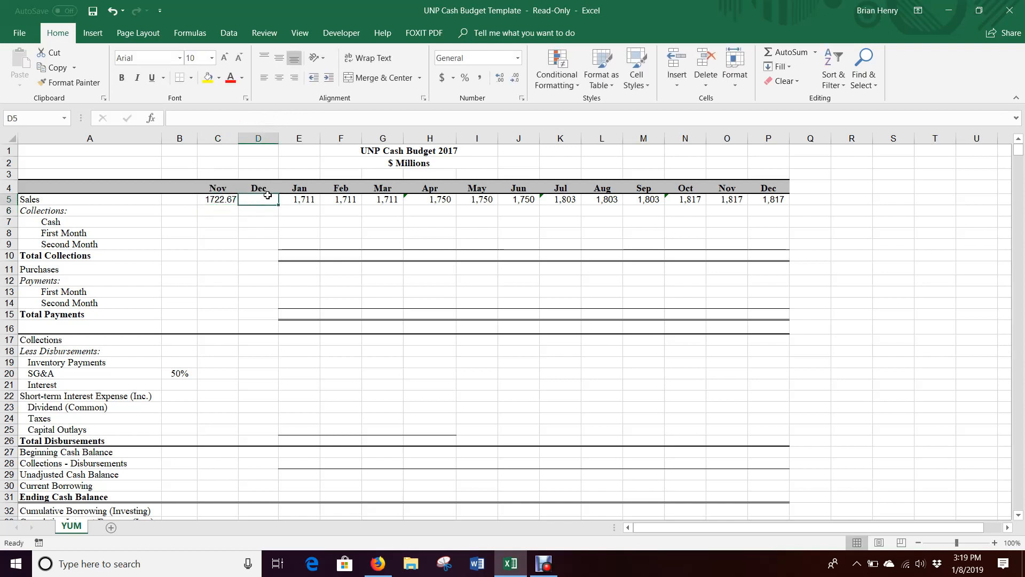
type("=")
key("Left")
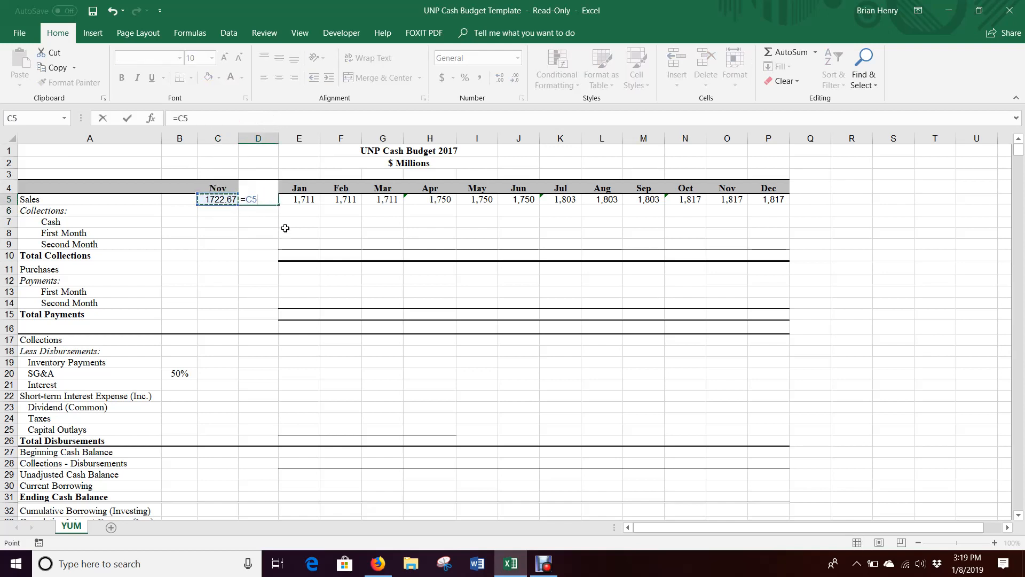
key("Return")
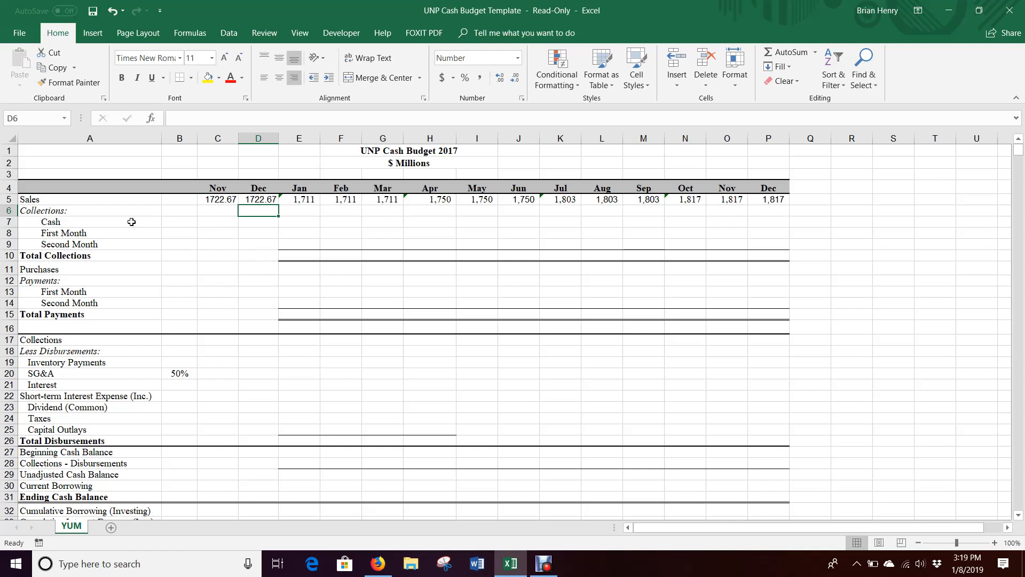
Examine the Cash, First Month and Second Month collection rows, relating the first November's sales in C5 to January's collection cells
left_click(91, 225)
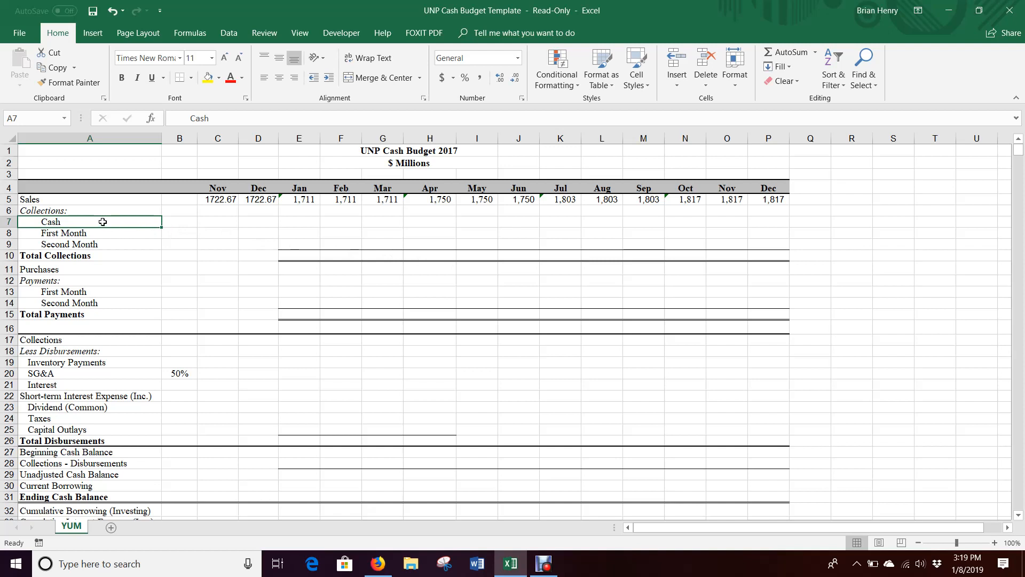
left_click(110, 232)
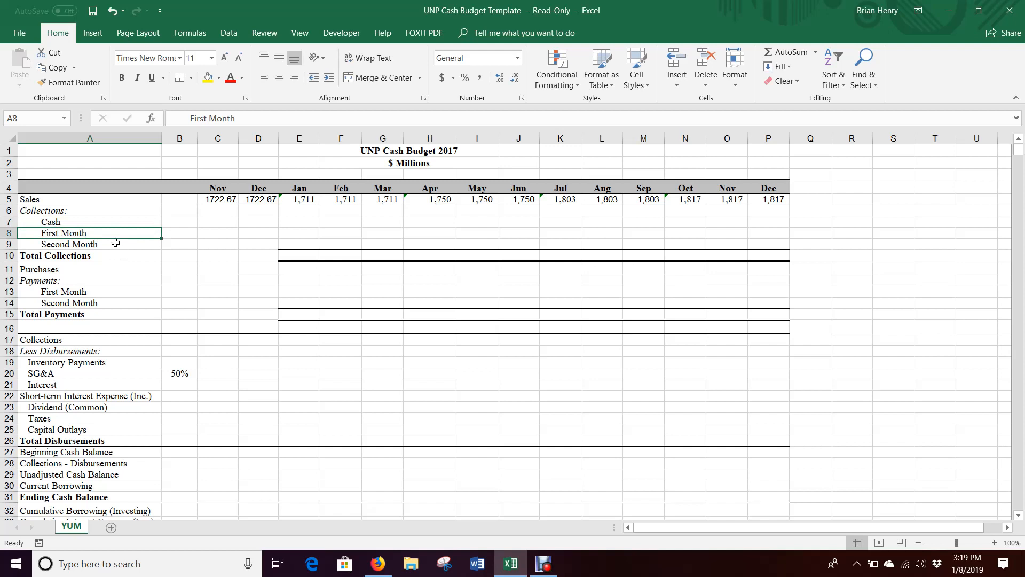
left_click(116, 243)
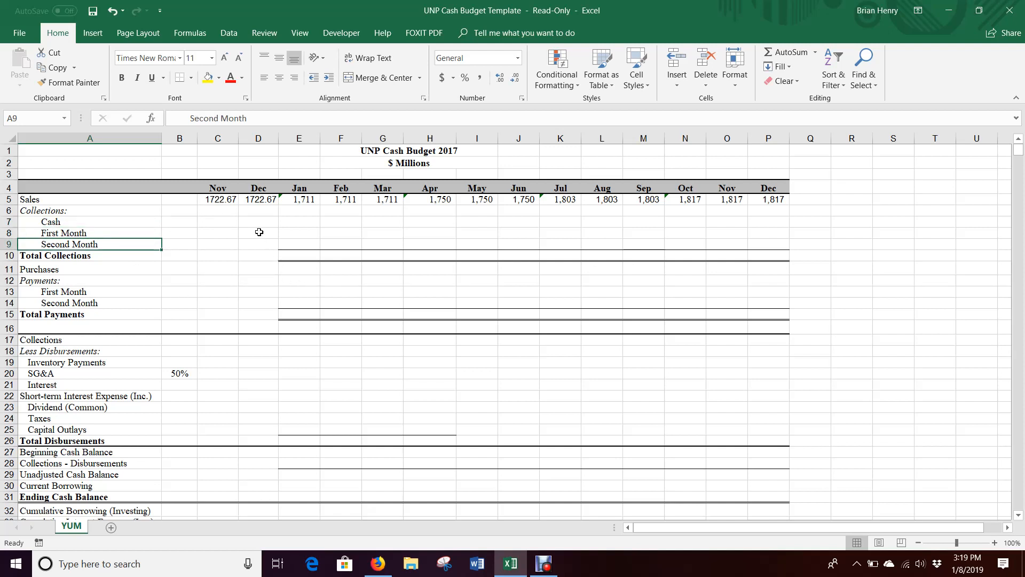
left_click(219, 203)
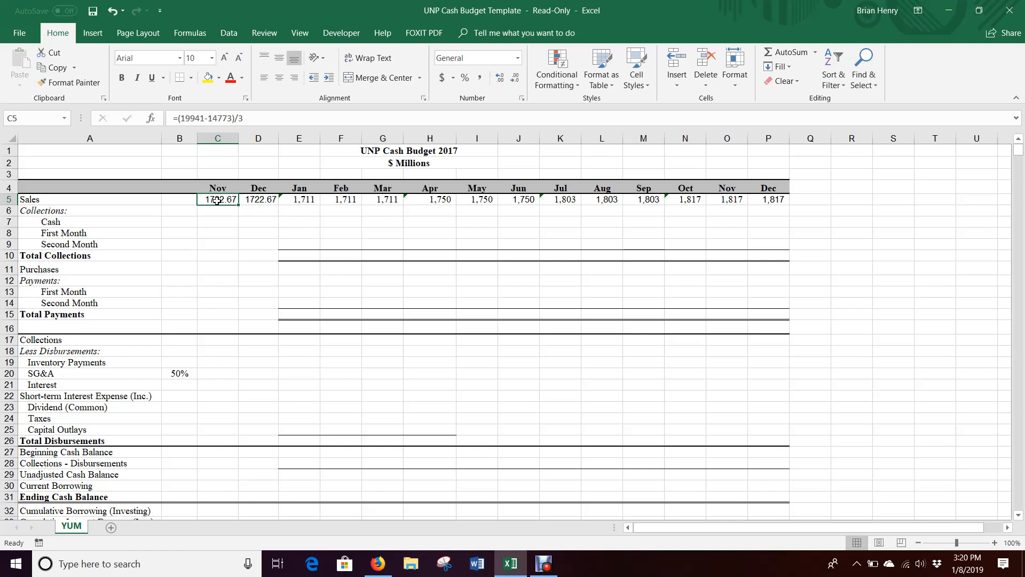
left_click(293, 244)
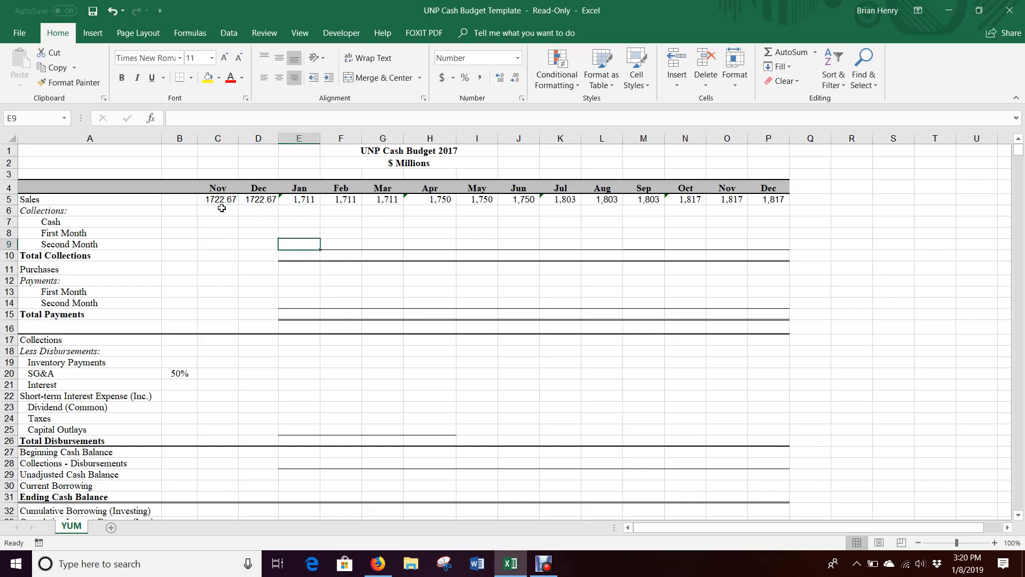
left_click(223, 204)
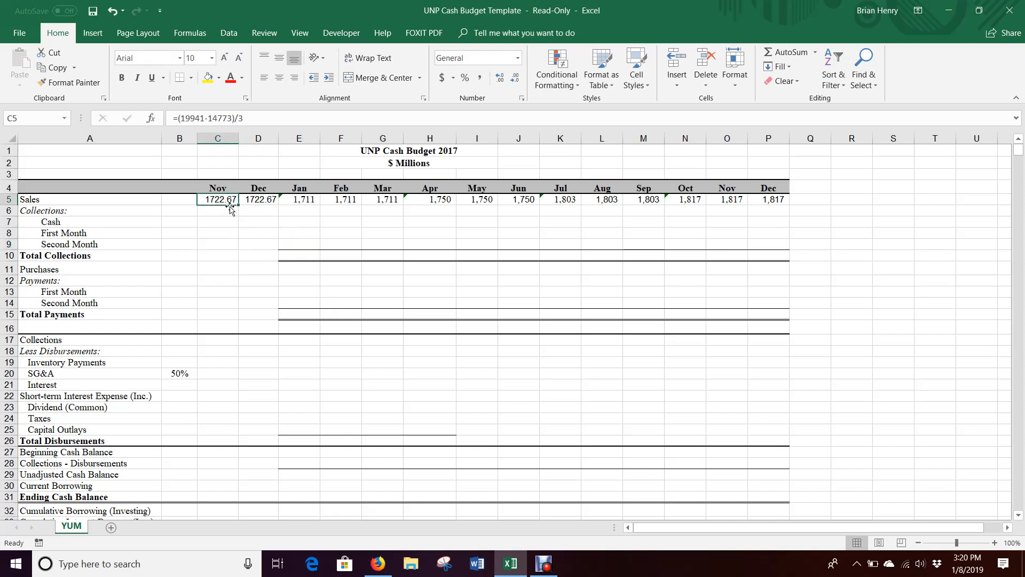
left_click(291, 243)
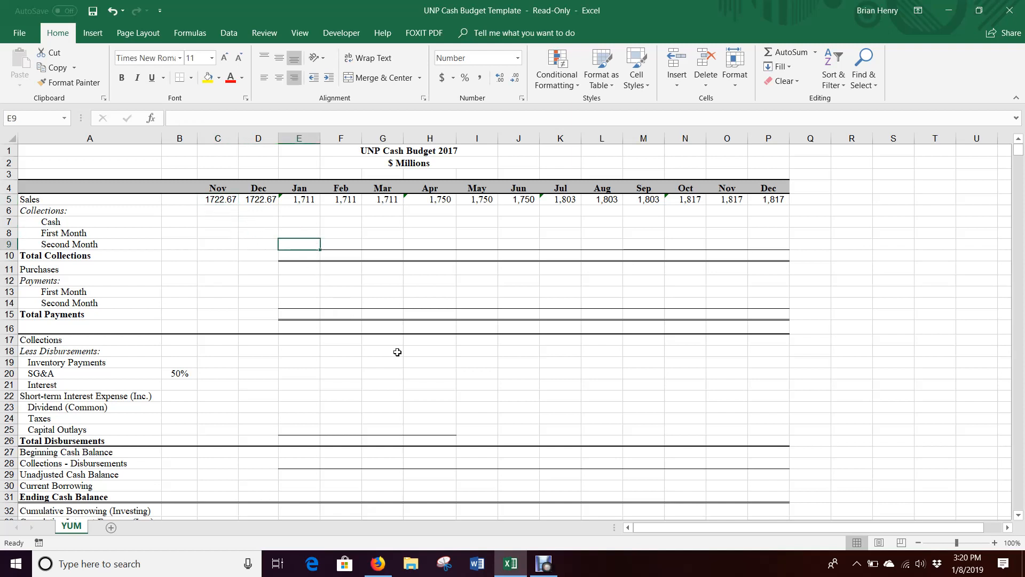
left_click(309, 222)
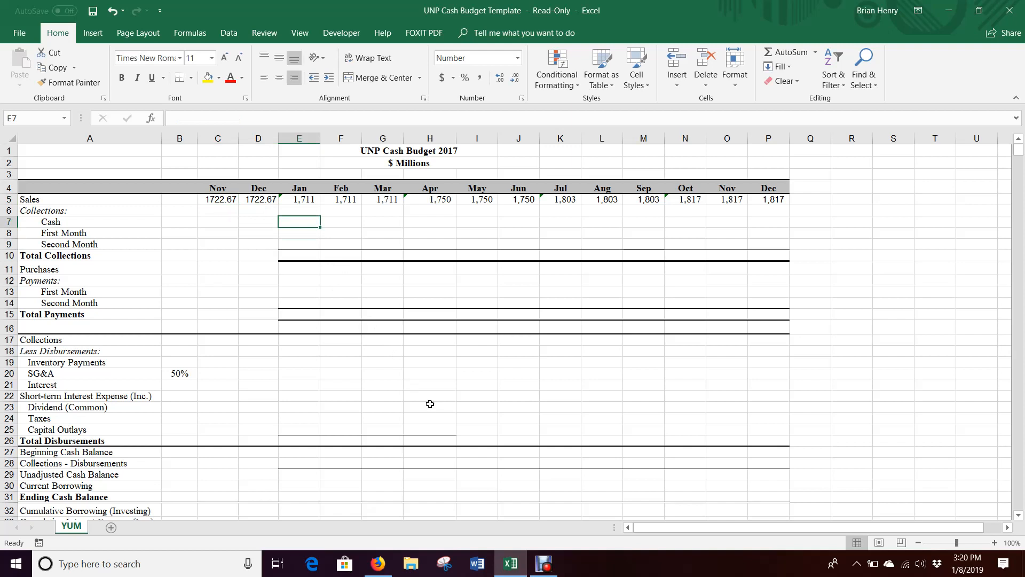
Enter the collection percentages in B7:B9 as 15% Cash, 60% First Month and 25% Second Month, and check their sum
left_click(190, 224)
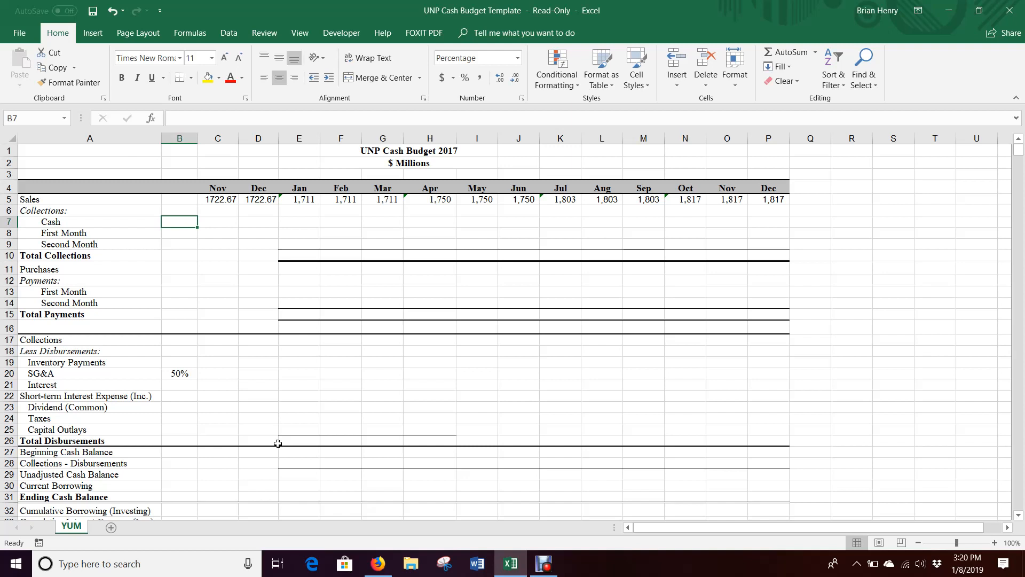
type("15")
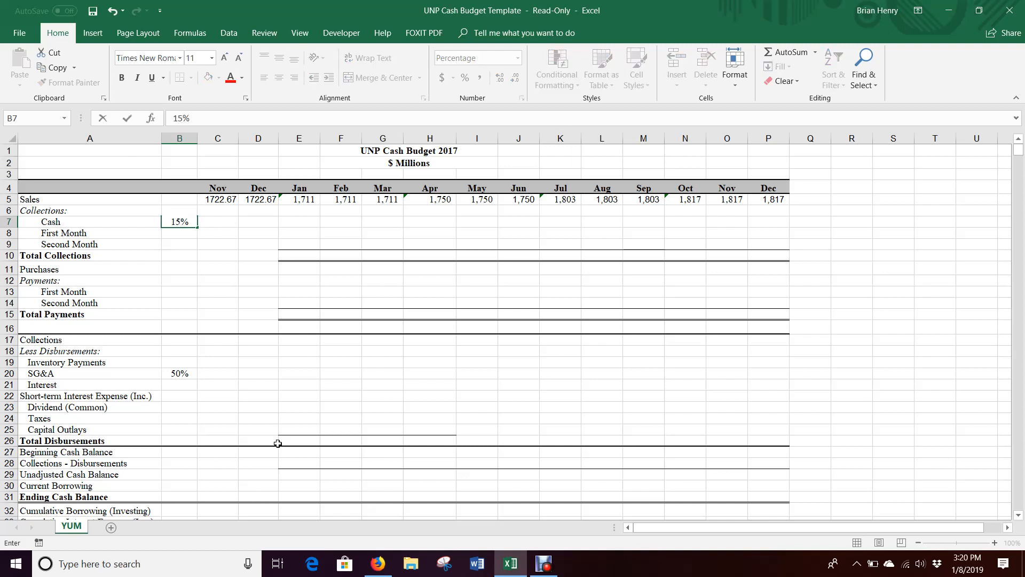
key("Return")
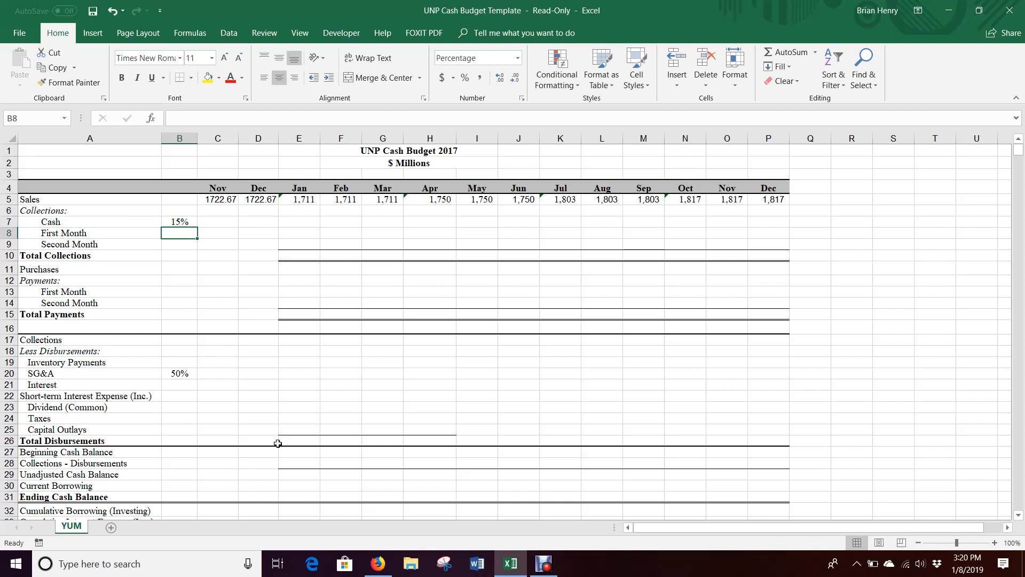
type("60")
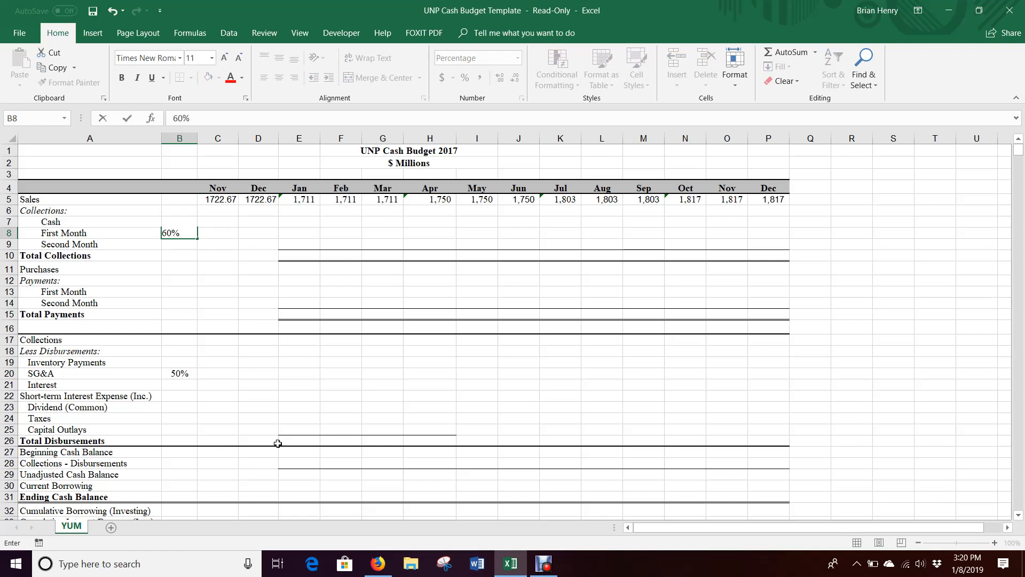
key("Return")
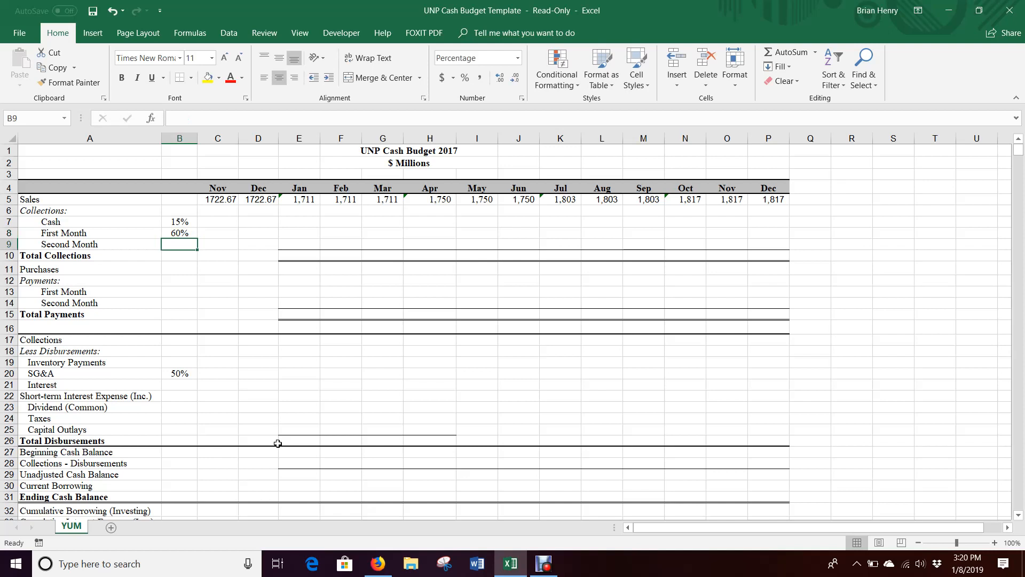
type("25")
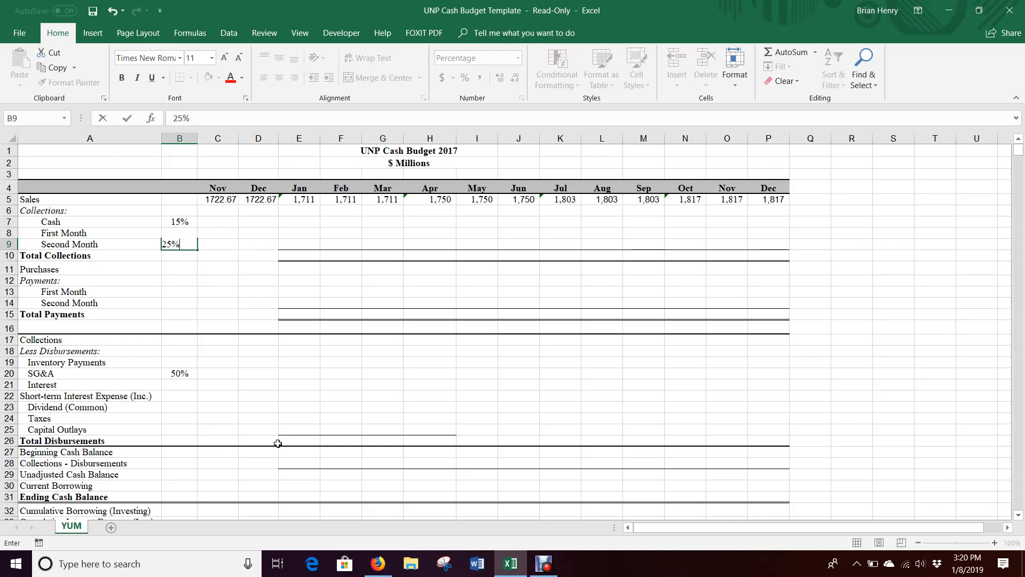
key("Return")
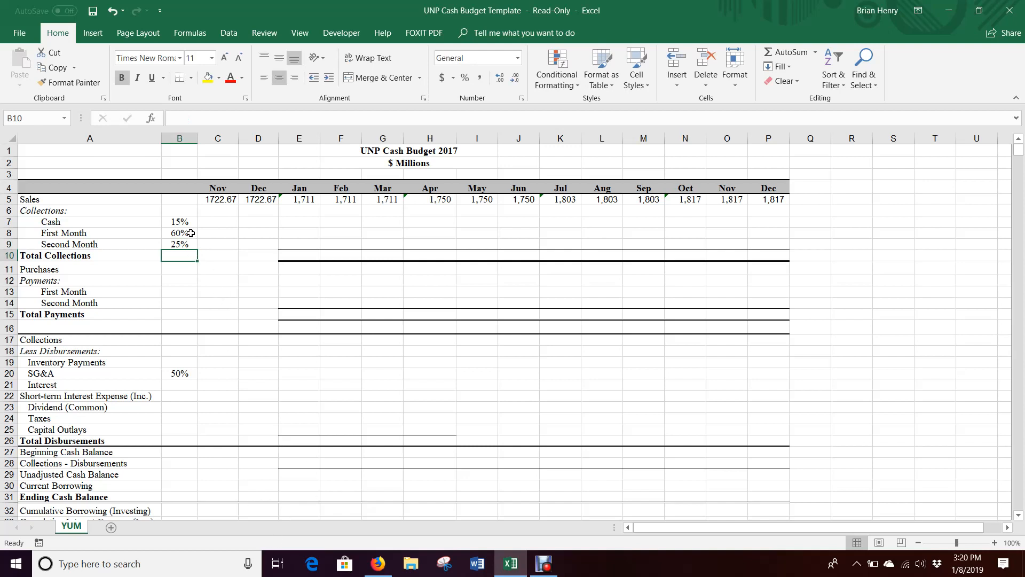
left_click_drag(184, 221, 184, 256)
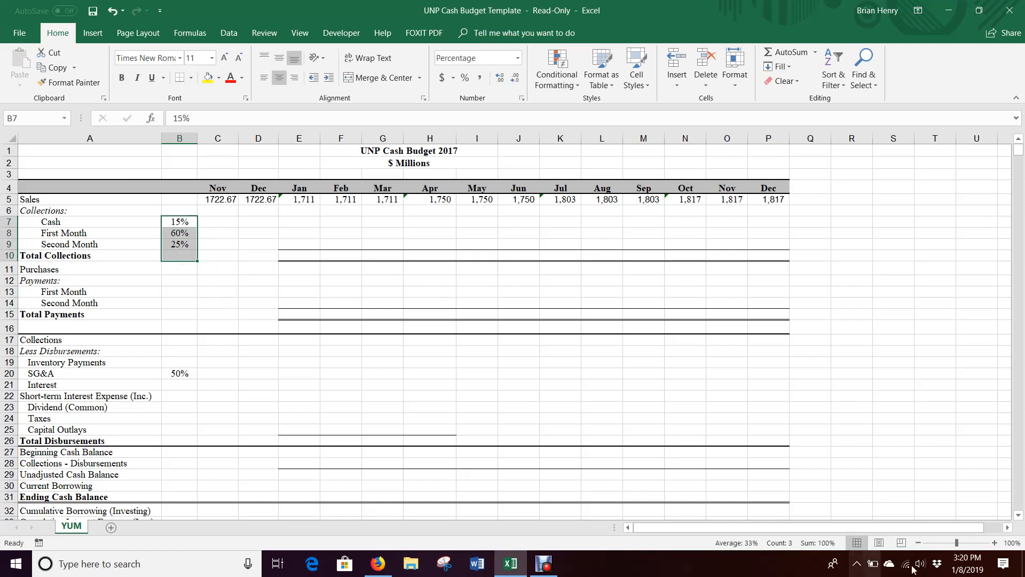
Calculate January's cash collections in E7 as the cash percentage times January sales with =B7*E5
left_click(298, 224)
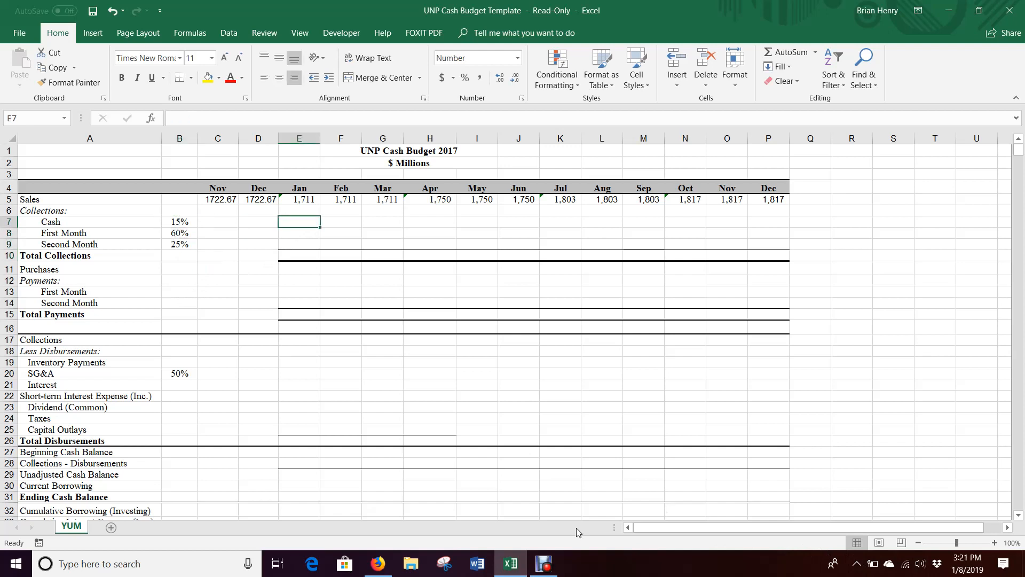
type("=")
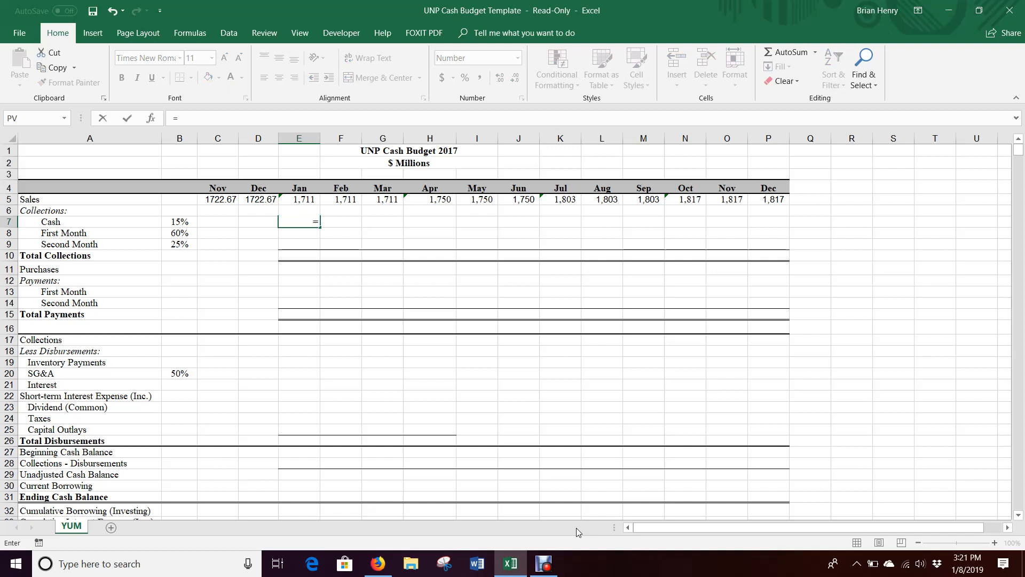
key("Left")
key("Left")
key("Left")
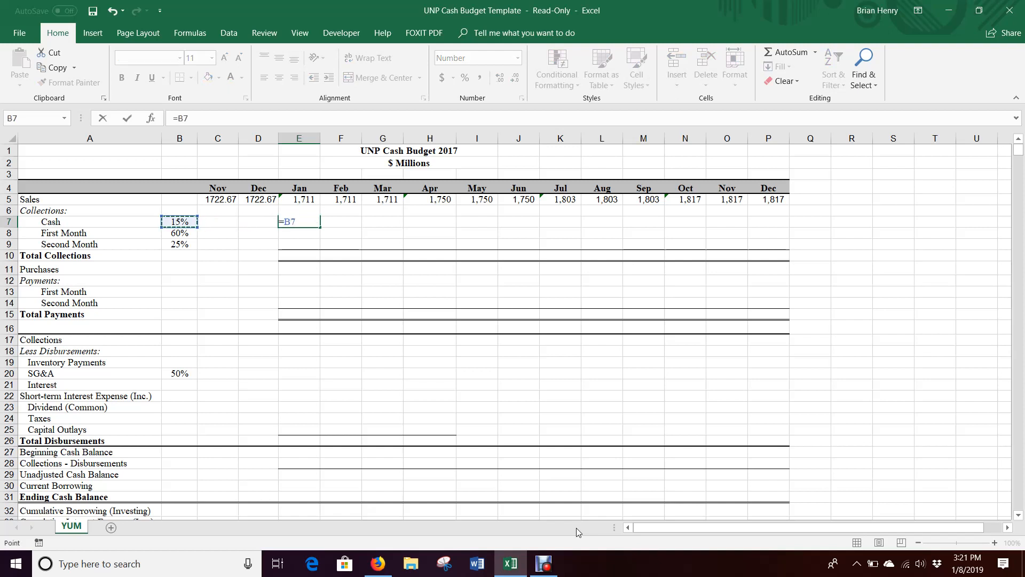
type("*")
key("Up")
key("Up")
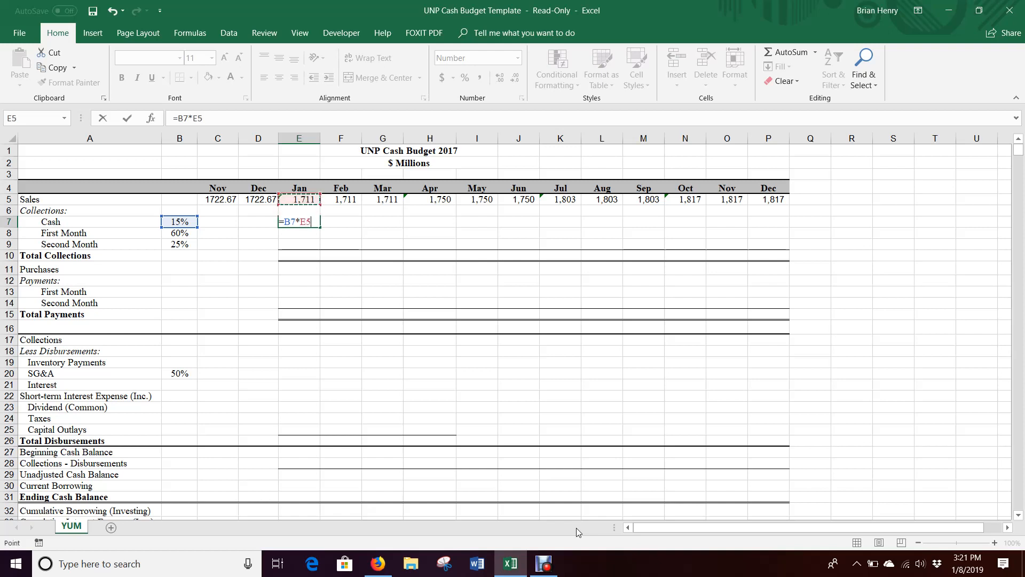
key("Return")
Examine how January's sales in E5 relate to the cash, first-month and second-month collection cells for January, February and March
key("Up")
key("Up")
key("Up")
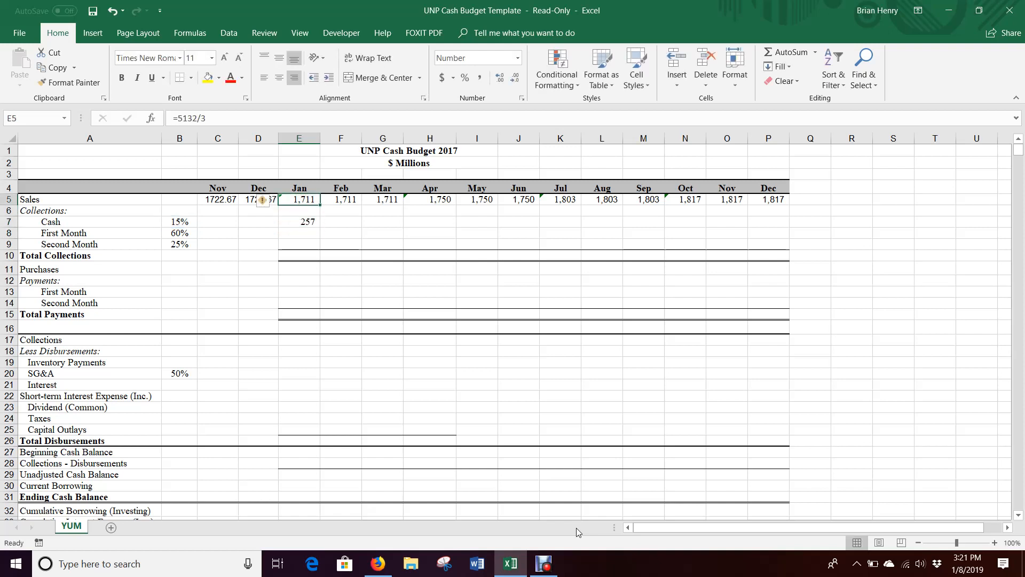
key("Down")
key("Down")
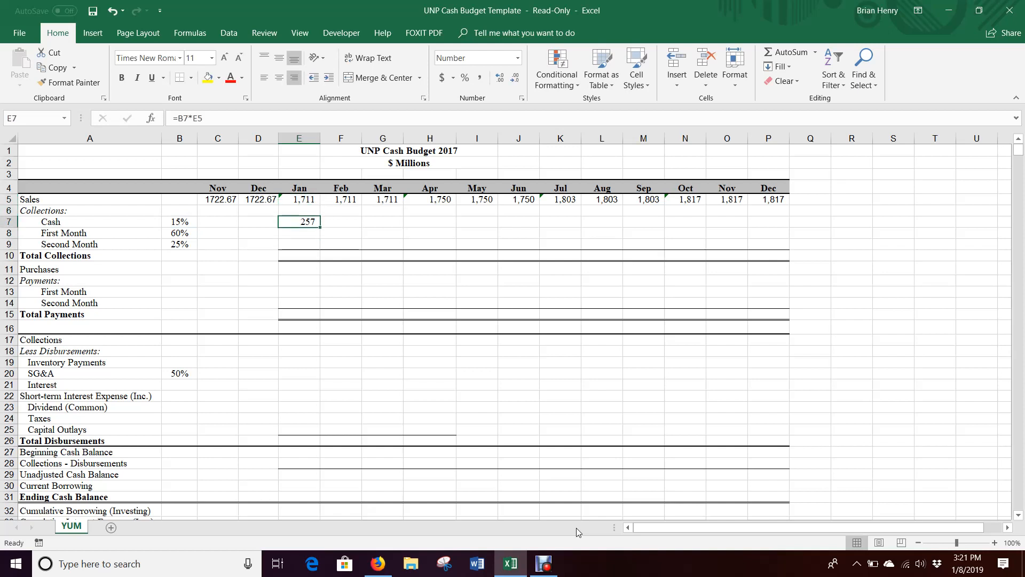
key("Down")
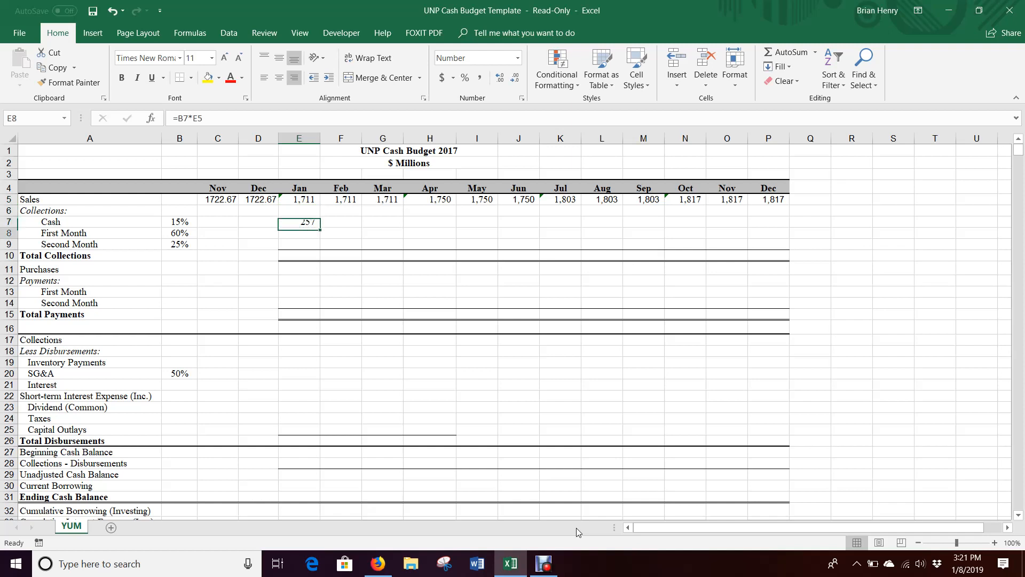
key("Right")
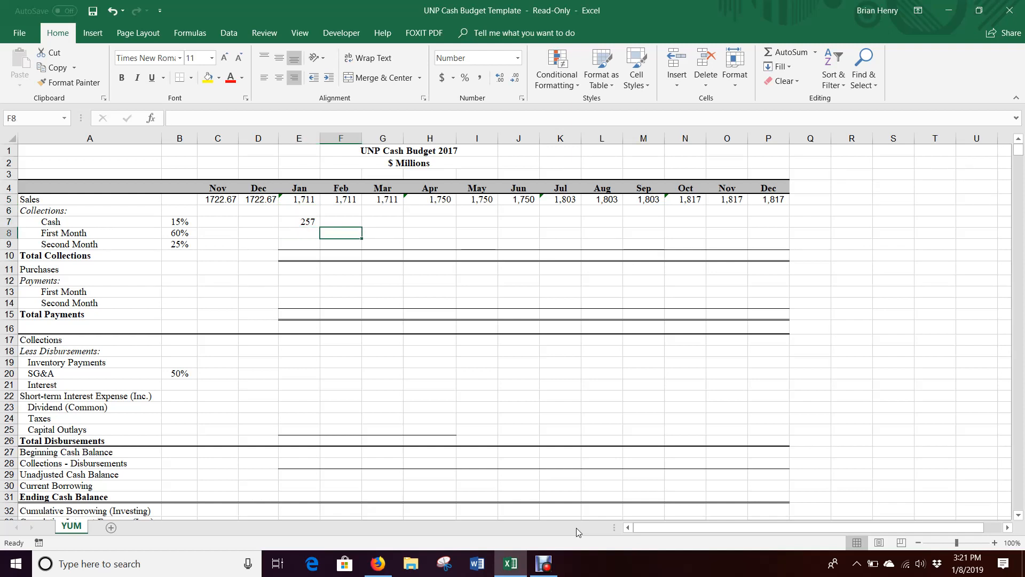
key("Left")
key("Up")
key("Up")
key("Up")
key("Down")
key("Down")
key("Right")
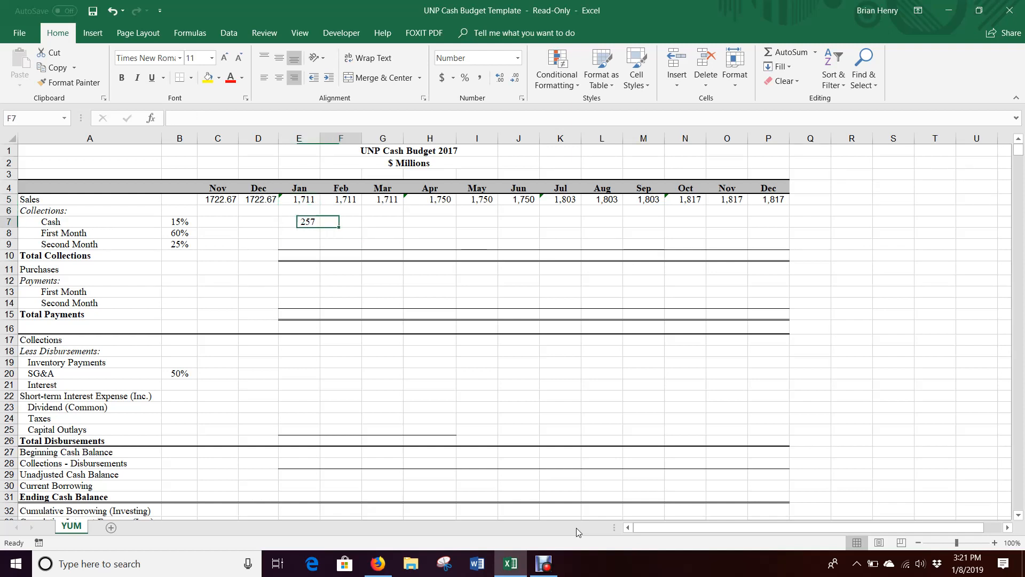
key("Down")
key("Down")
key("Right")
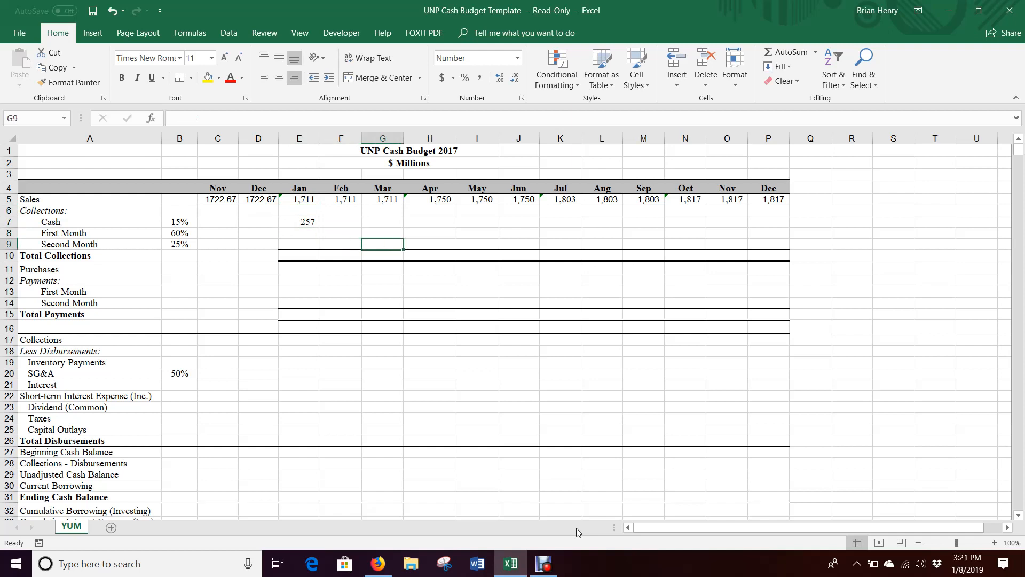
key("Left")
key("Up")
key("Left")
key("Up")
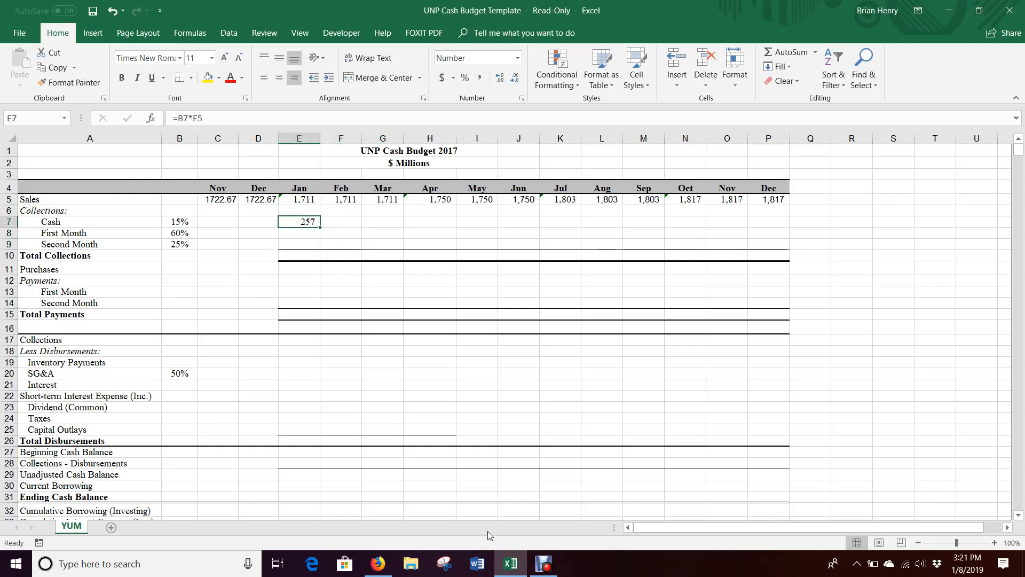
Make the percentage reference in E7 absolute (=$B$7*E5) and fill the Cash formula across to December in P7
key("F2")
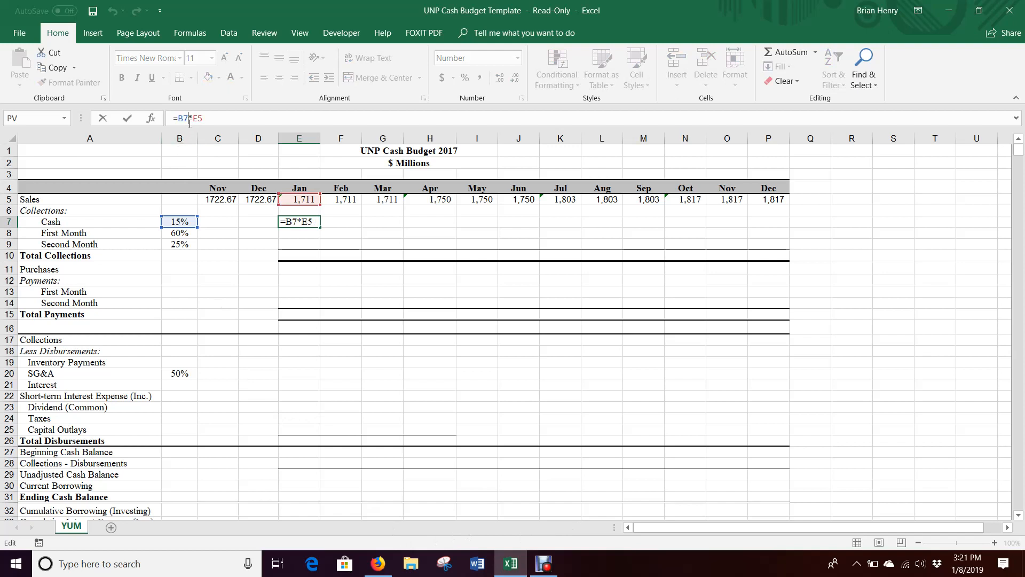
left_click(288, 222)
key("F4")
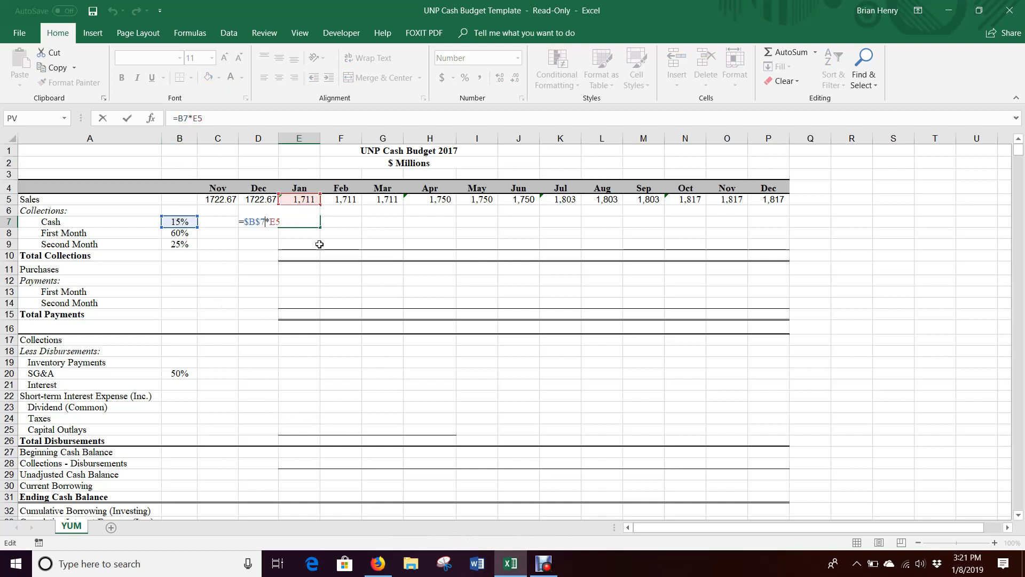
key("Return")
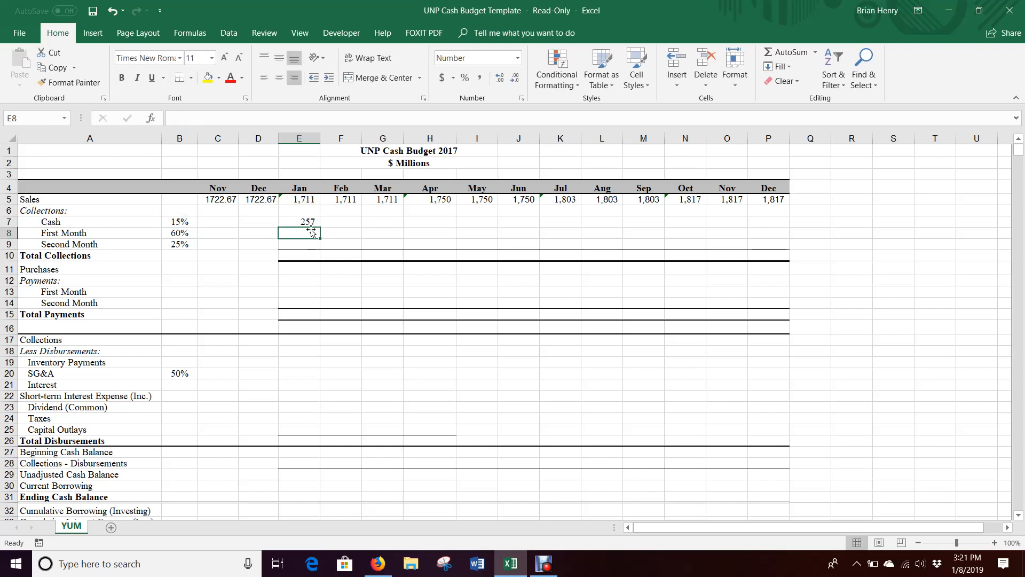
left_click(309, 224)
left_click_drag(322, 227, 776, 225)
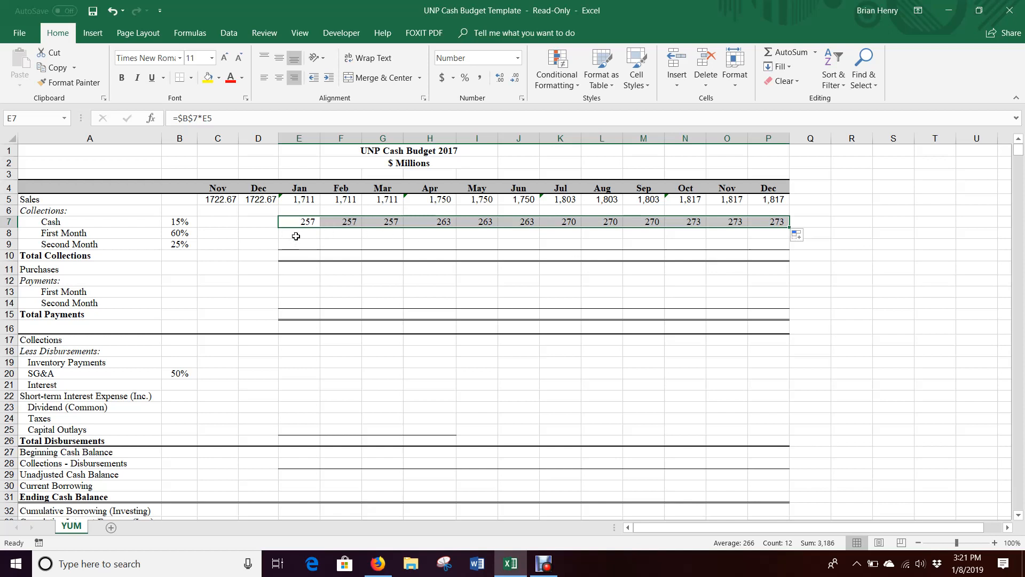
Calculate January's First Month collections in E8 from the prior December's sales with =D5*$B$8
left_click(296, 236)
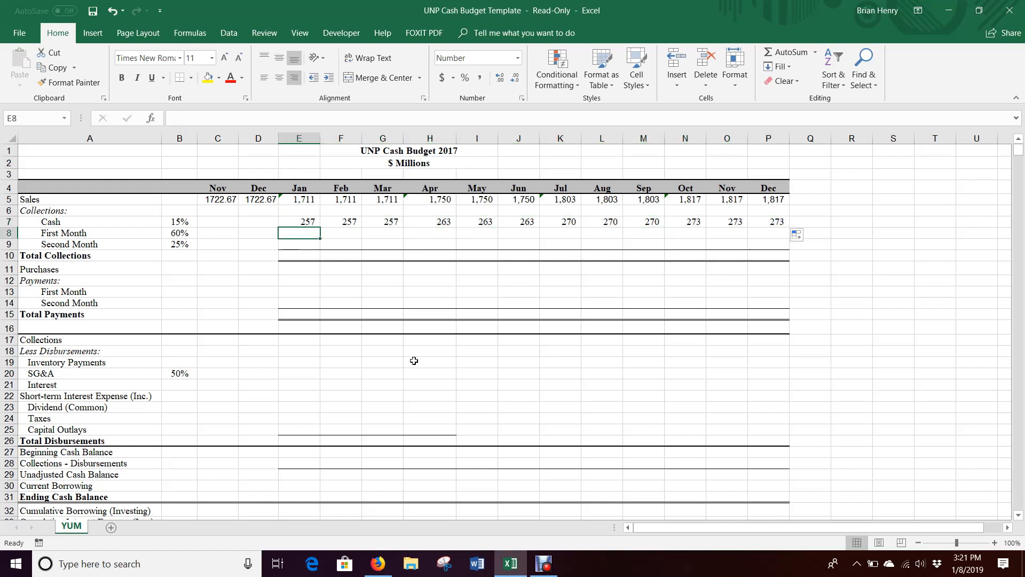
type("=")
key("Left")
key("Up")
key("Up")
key("Up")
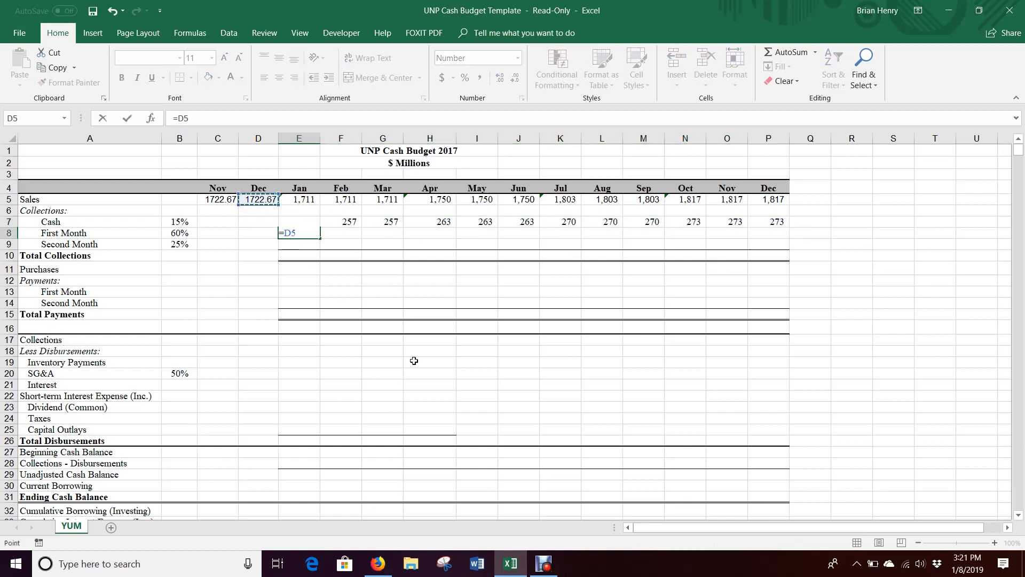
type("*")
key("Left")
key("Left")
key("Left")
key("F4")
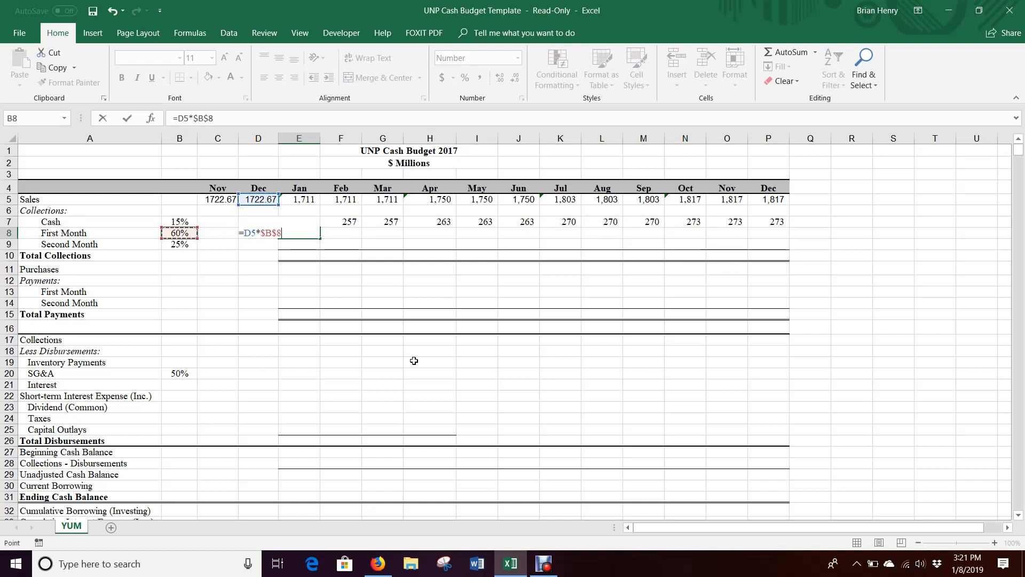
key("Return")
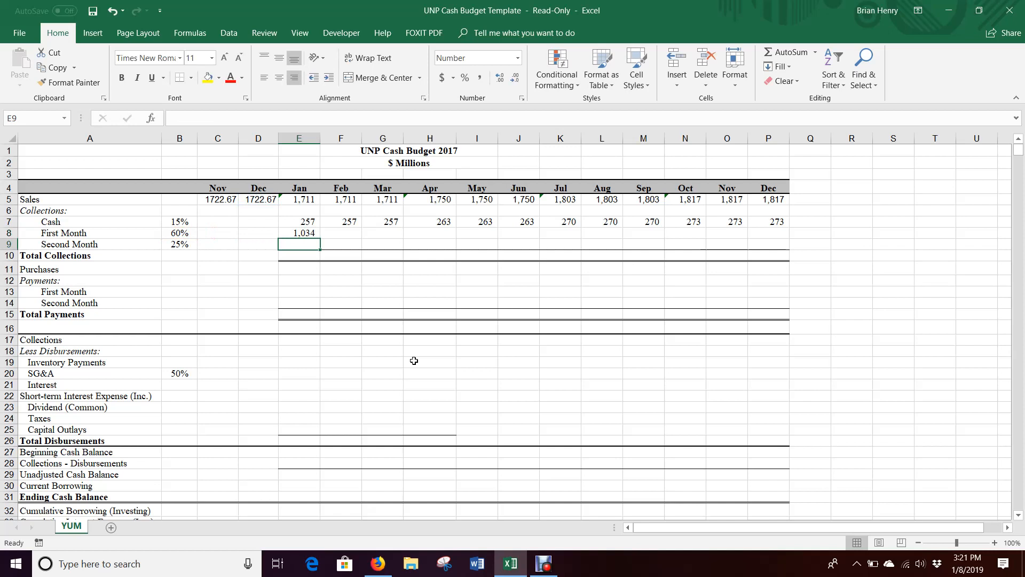
Calculate January's Second Month collections in E9 from the prior November's sales with =C5*$B$9
type("=")
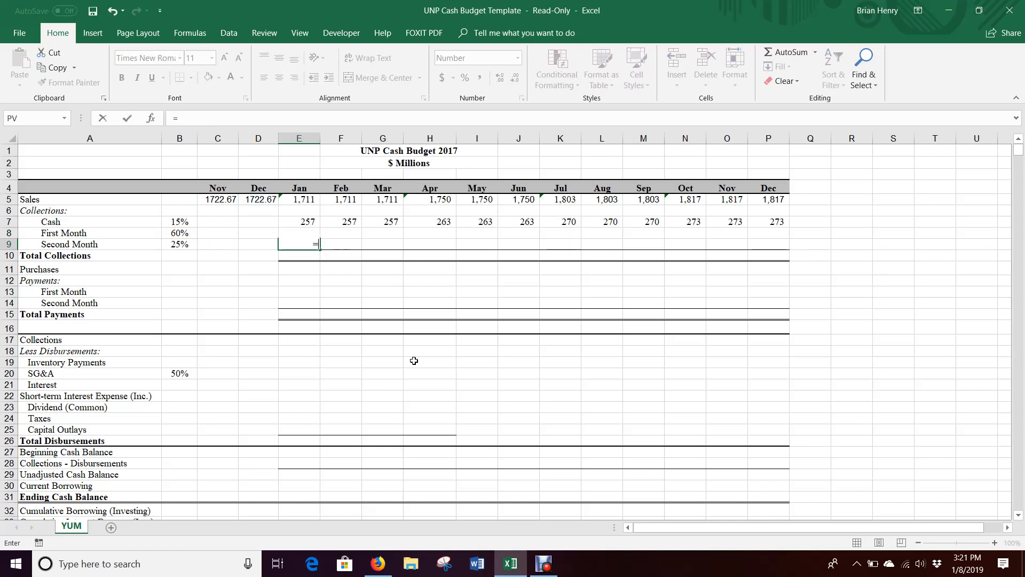
key("Left")
key("Left")
key("Up")
key("Up")
key("Up")
key("Up")
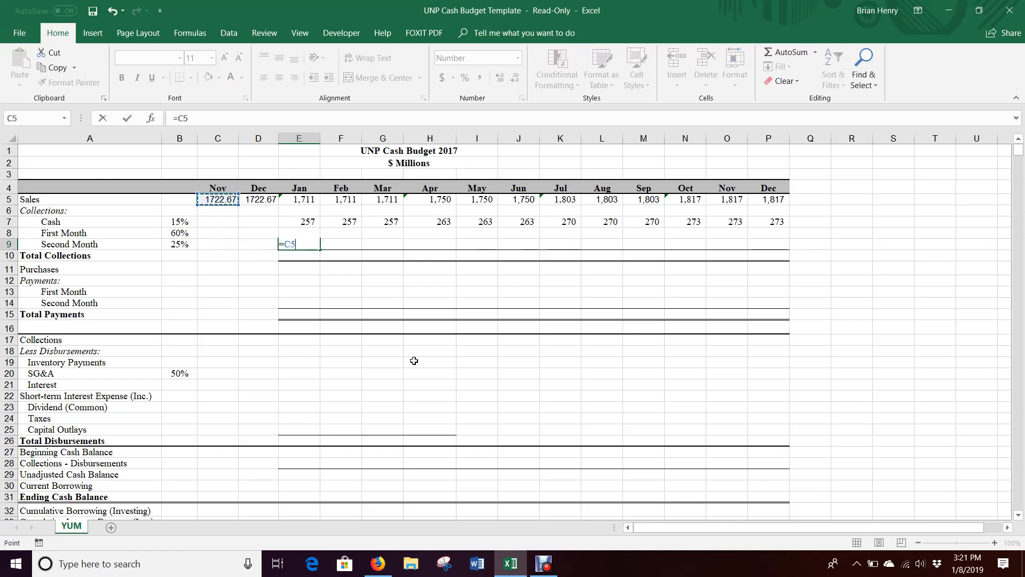
type("*")
key("Left")
key("Left")
key("Left")
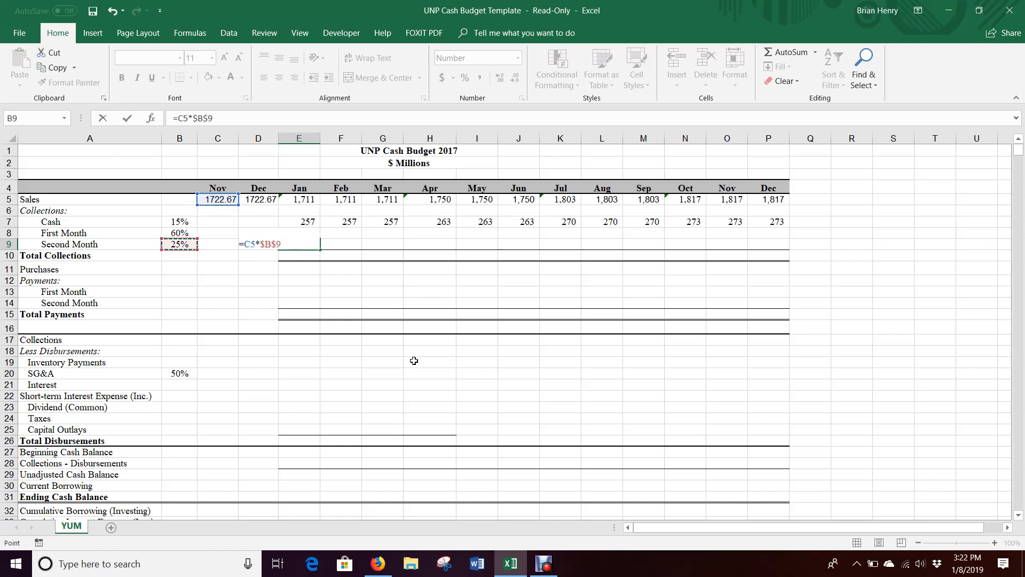
key("Return")
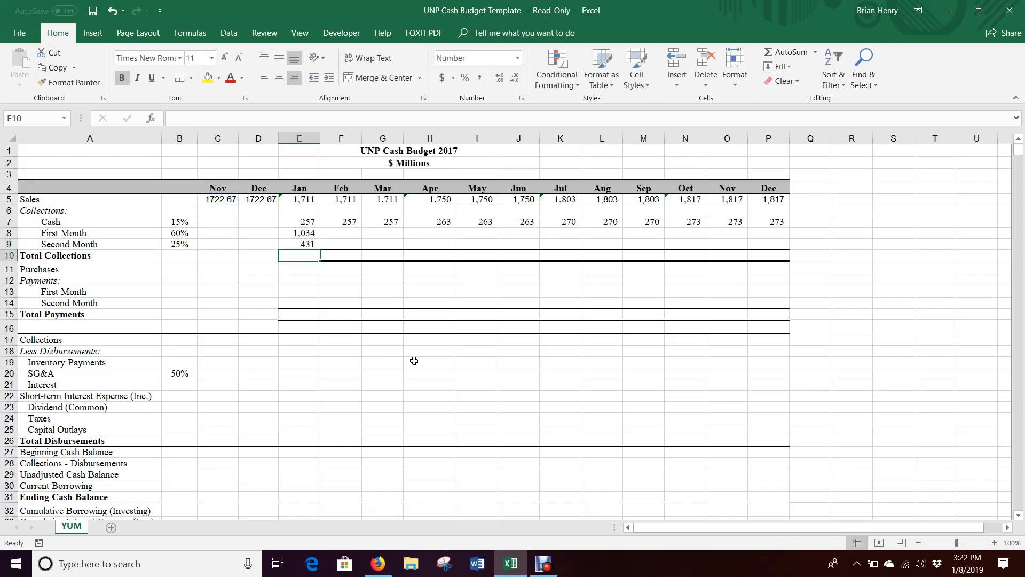
Fill the January First Month and Second Month collection formulas in E8:E9 across to December in column P
key("Up")
key("Up")
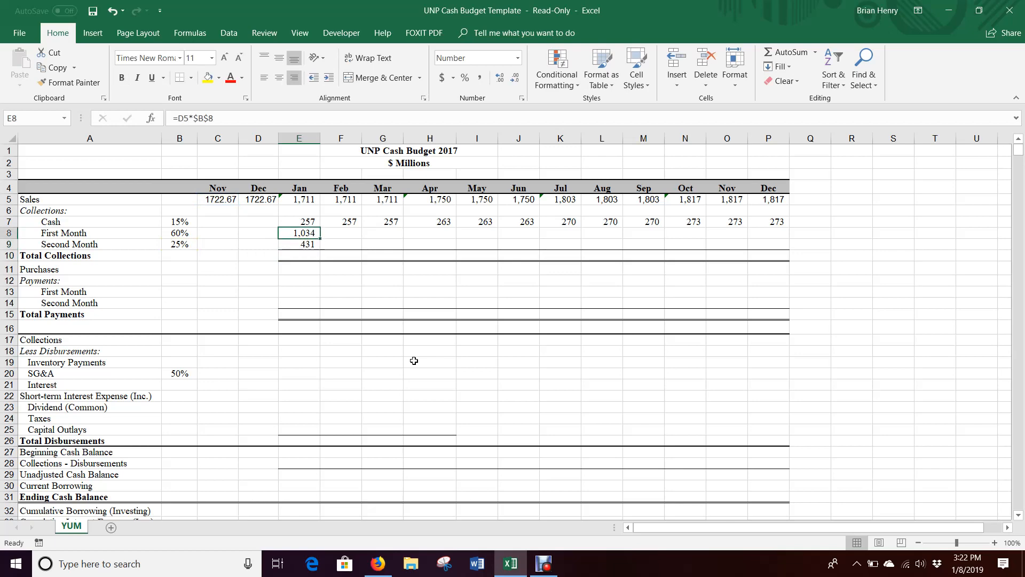
key("Up")
key("ctrl+Right")
key("Down")
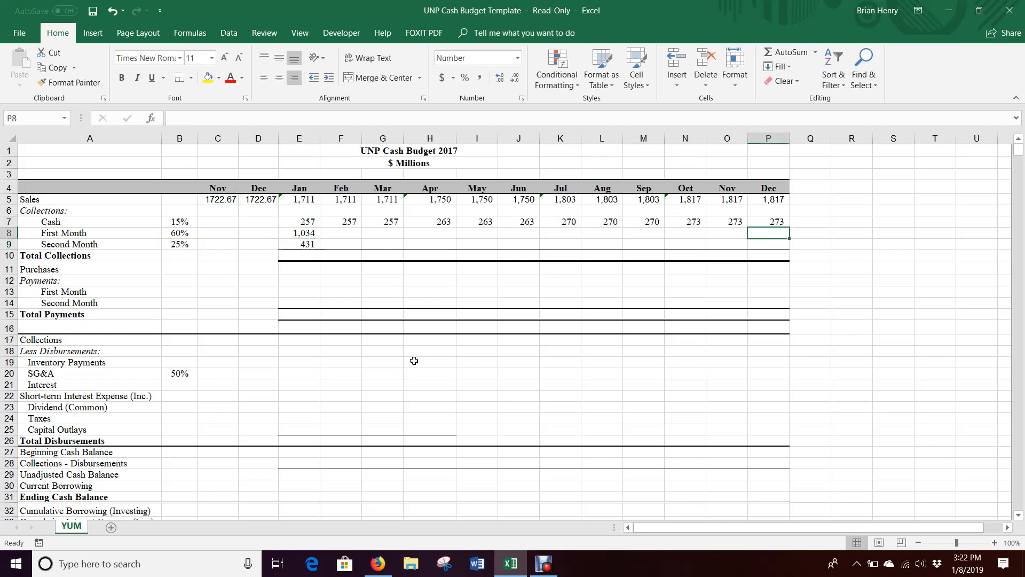
key("ctrl+shift+Left")
key("ctrl+shift+Down")
key("Up")
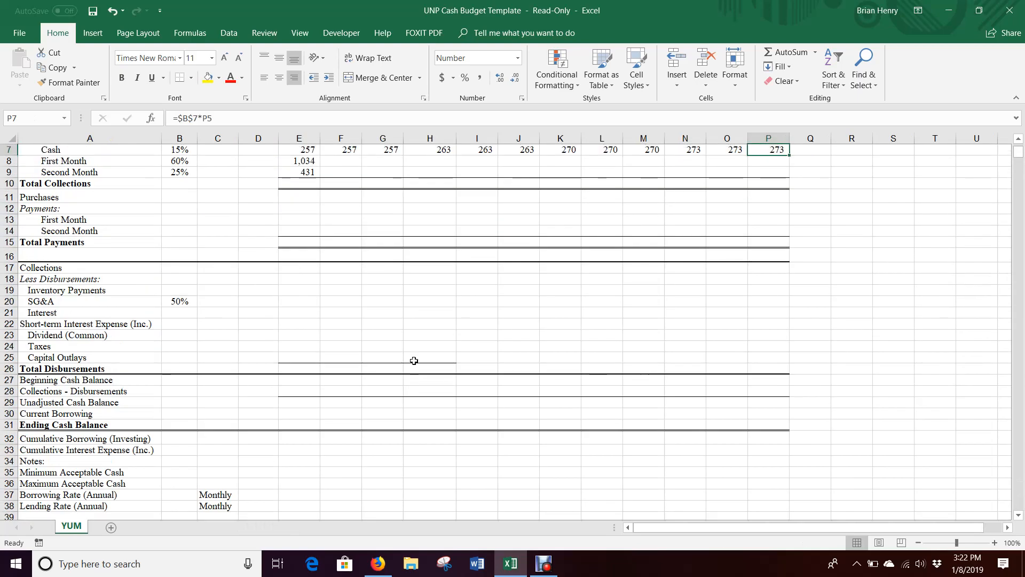
key("Down")
key("ctrl+shift+Left")
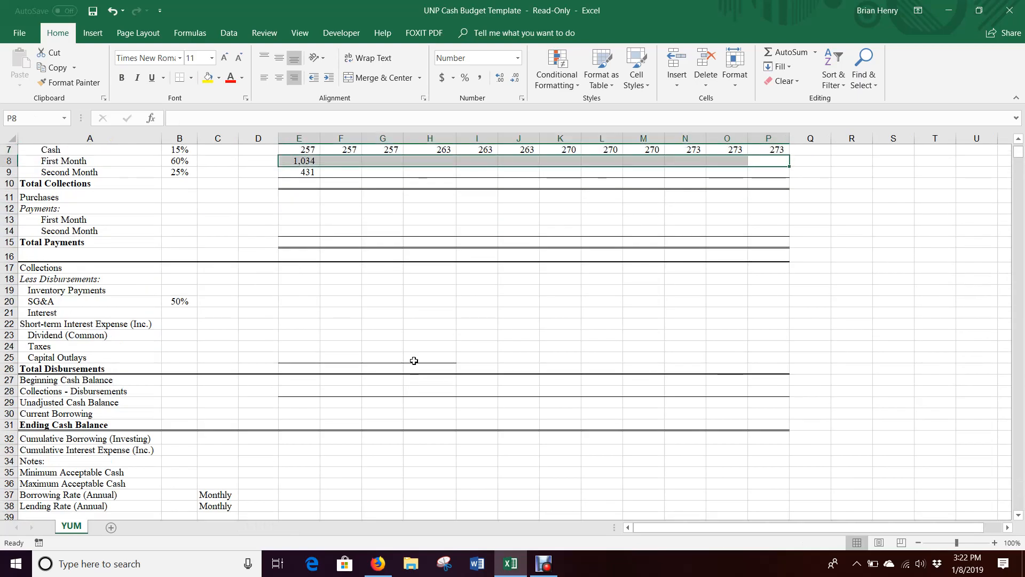
key("shift+Down")
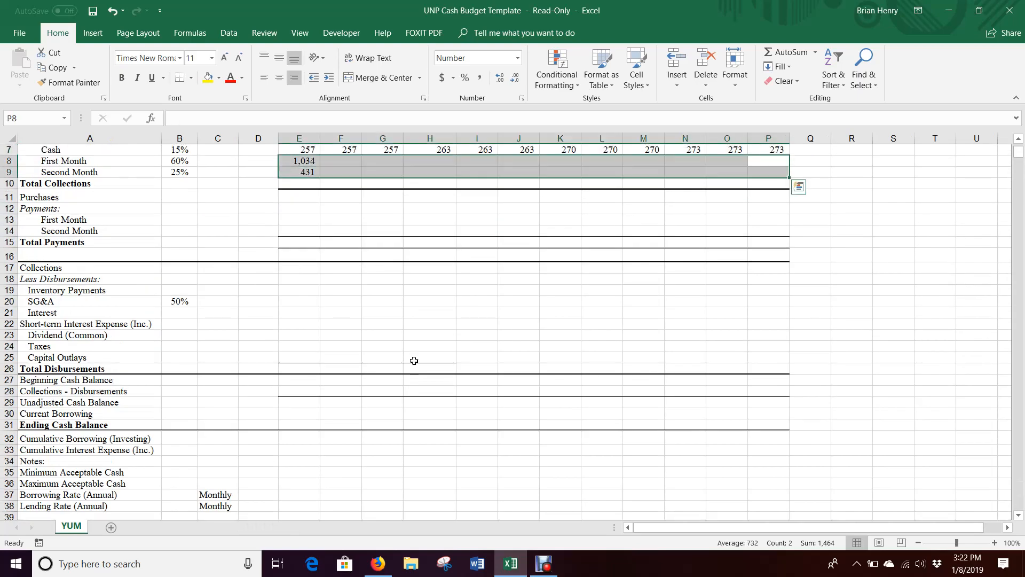
key("ctrl+r")
scroll(270, 361, "up", 2)
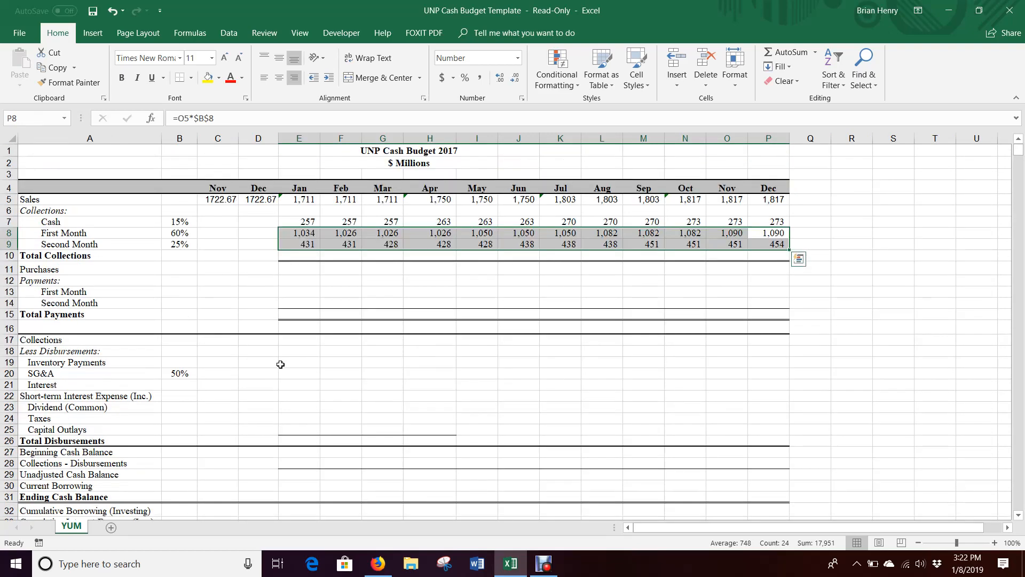
left_click(713, 222)
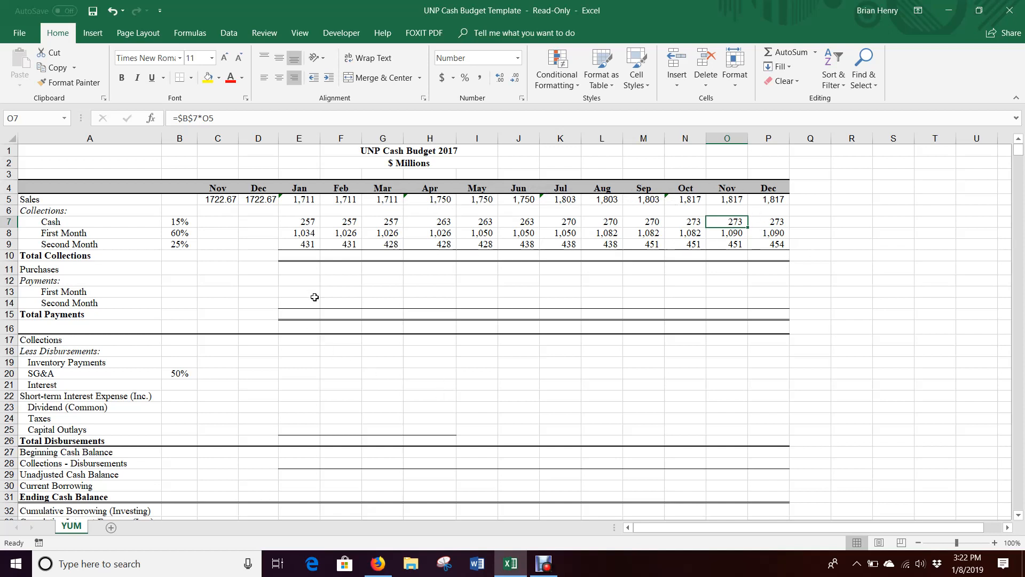
Total January's collections in E10 with =SUM(E7:E9)
left_click(310, 258)
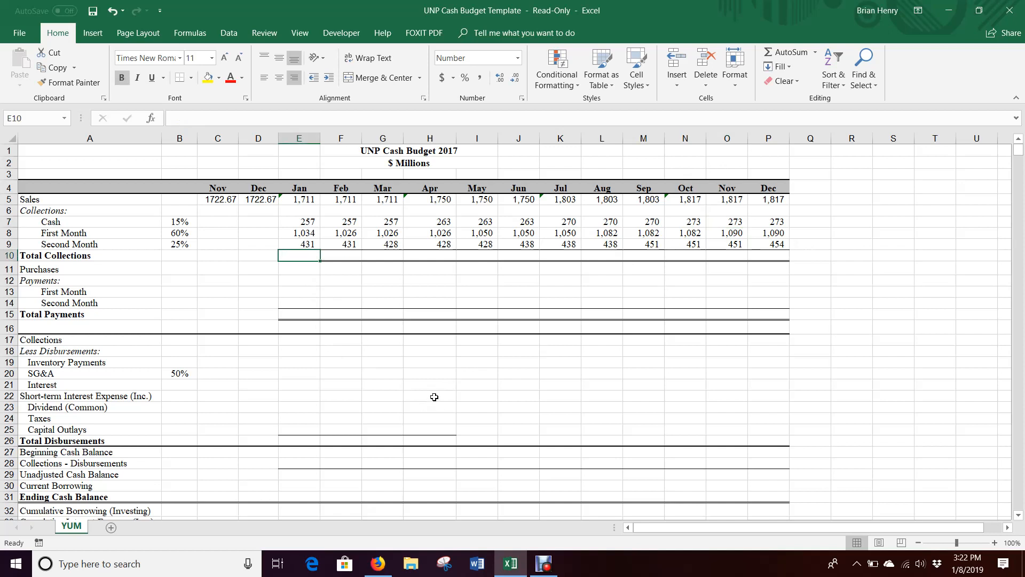
type("sum")
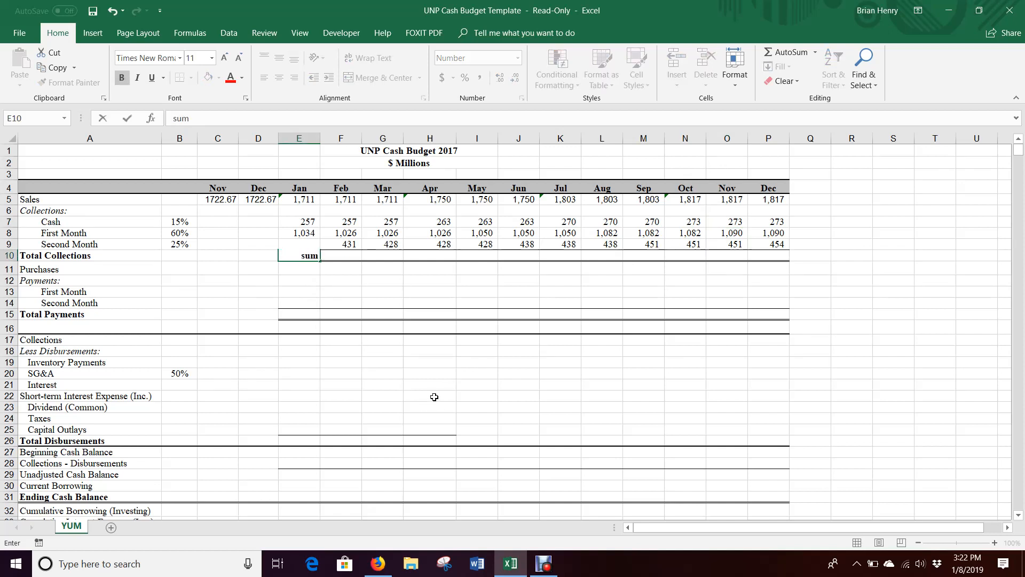
key("BackSpace")
key("BackSpace")
key("BackSpace")
type("=sum(")
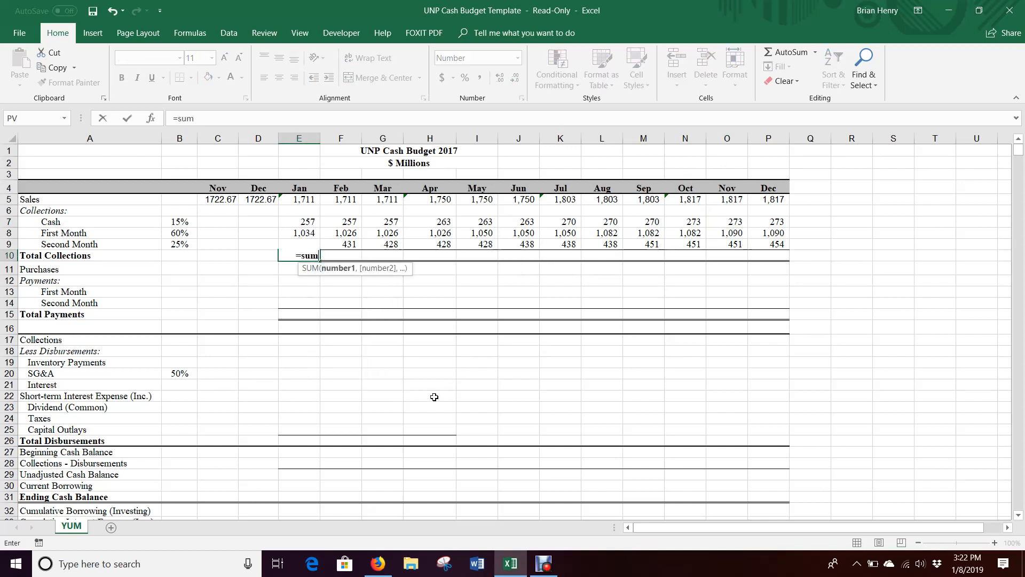
key("Up")
key("shift+Up")
key("shift+Up")
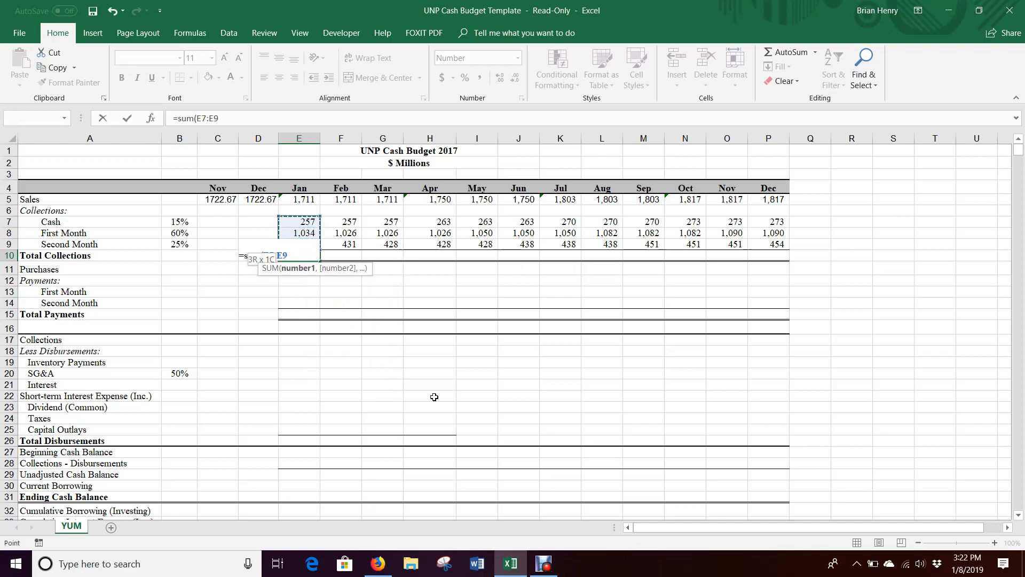
key("Return")
Fill January's Total Collections formula from E10 across to December in P10
key("Up")
key("ctrl+shift+Right")
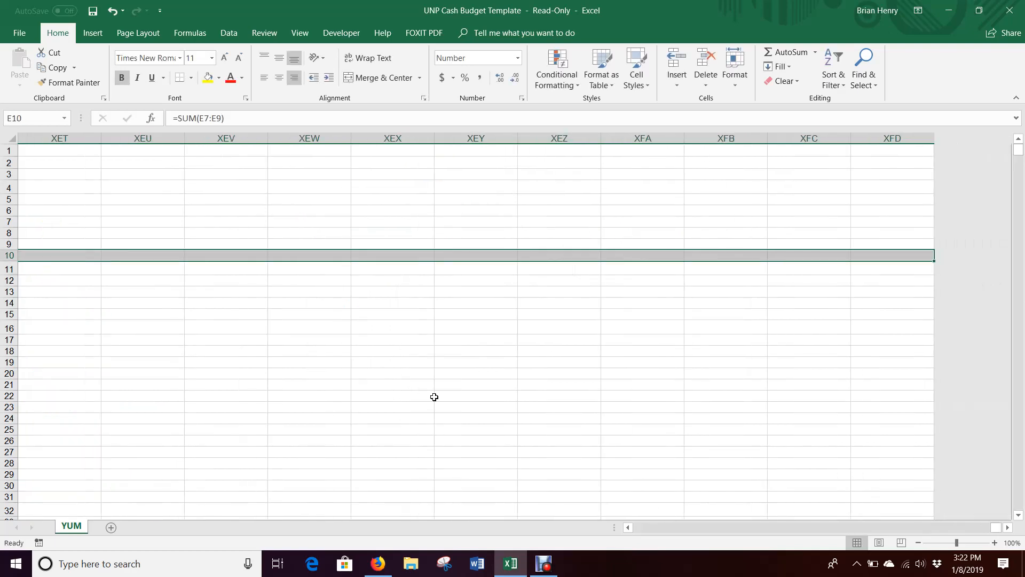
key("shift+Left")
key("ctrl+Left")
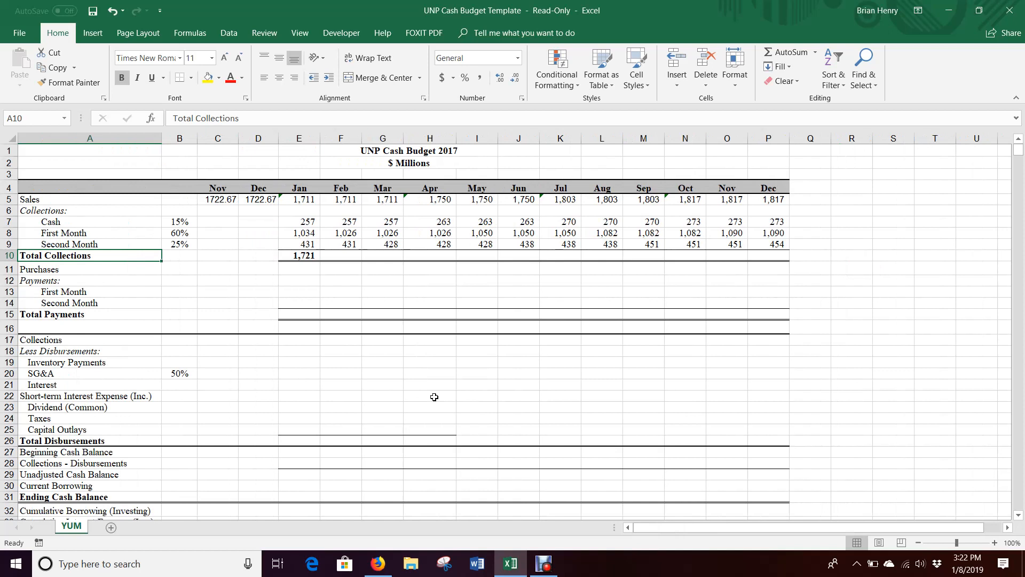
key("Right")
key("Right")
key("Up")
key("Up")
key("Right")
key("Right")
key("Down")
key("ctrl+Right")
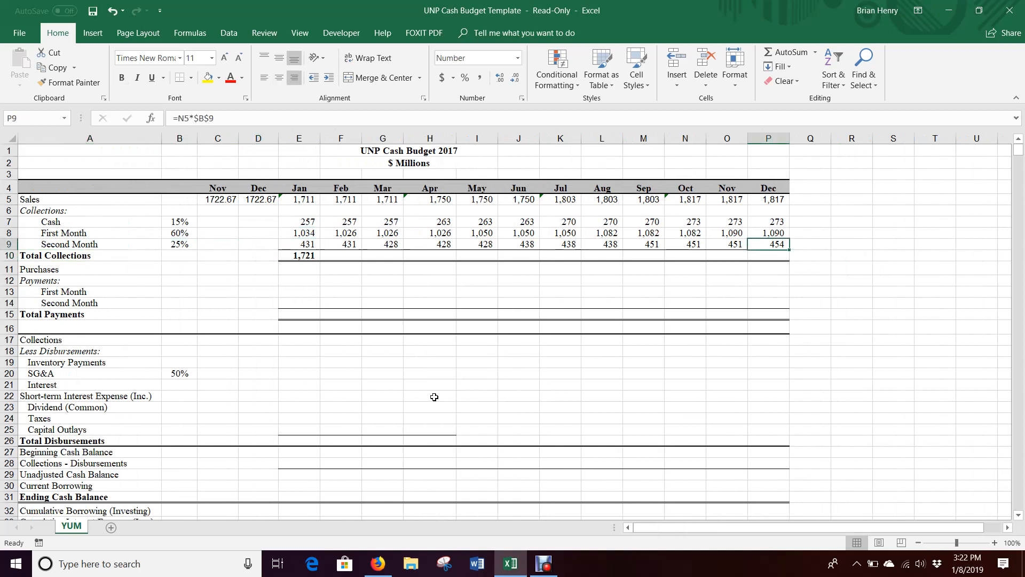
key("Down")
key("ctrl+shift+Left")
key("ctrl+r")
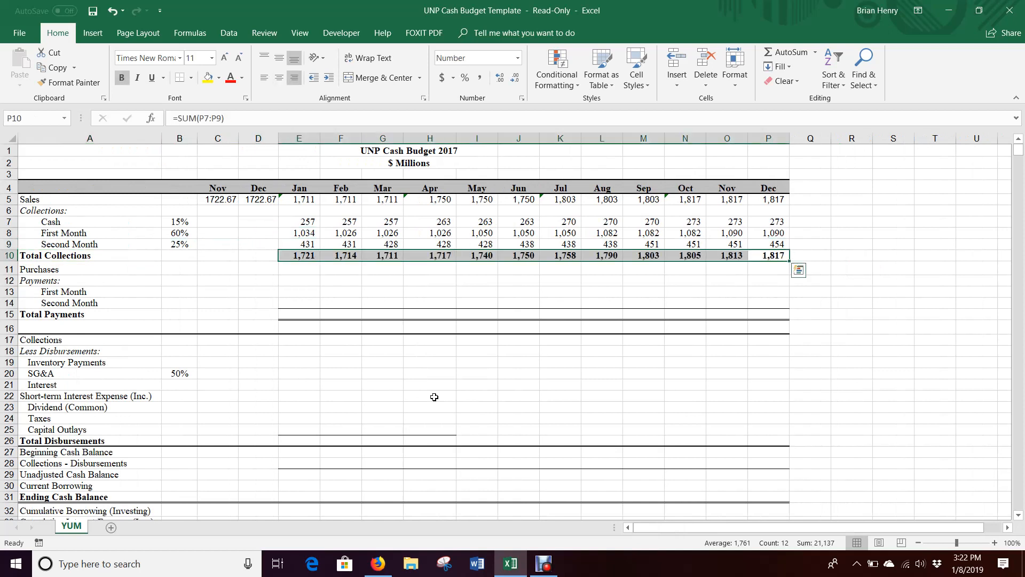
Compare January's sales in E5 with January's total collections in E10
key("Up")
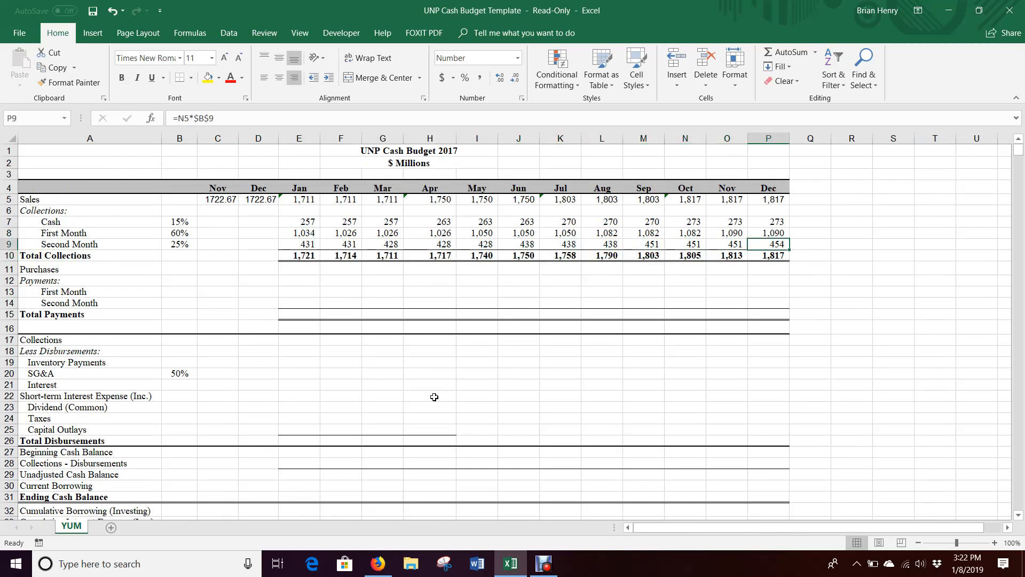
key("Left")
key("Left")
key("Left")
key("Left")
key("Left")
key("Left")
key("Left")
key("Left")
key("Left")
key("Left")
key("Left")
key("Left")
key("Left")
key("Left")
key("Left")
key("Right")
key("Right")
key("Right")
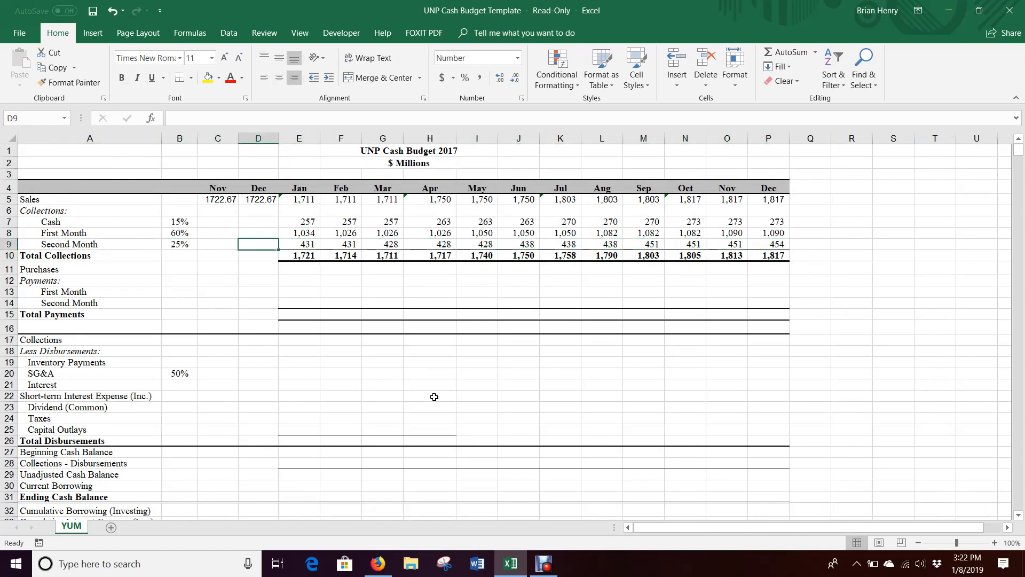
key("Up")
key("Up")
key("Up")
key("Right")
key("Up")
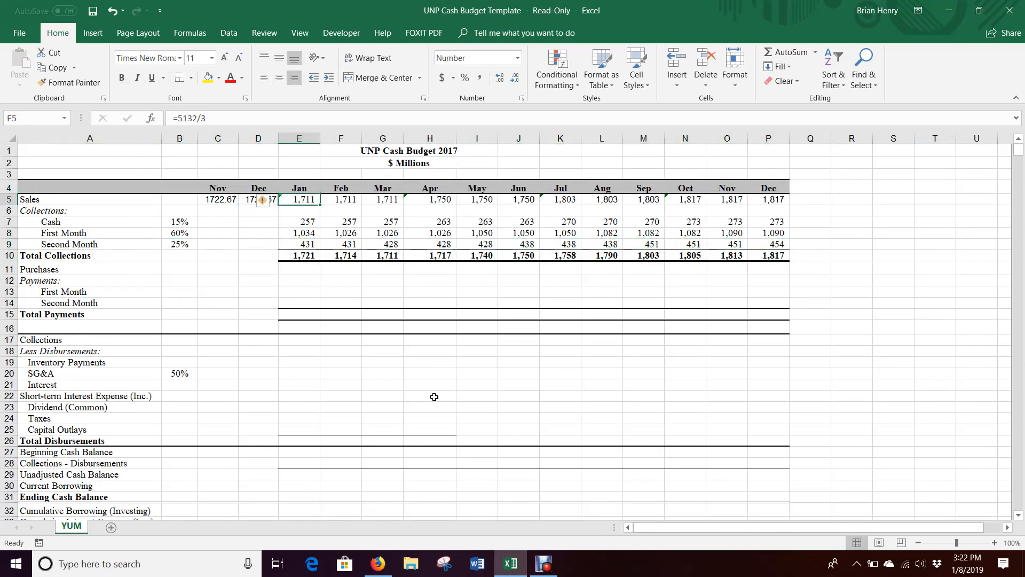
key("Down")
key("Down")
key("Down")
key("Down")
key("Down")
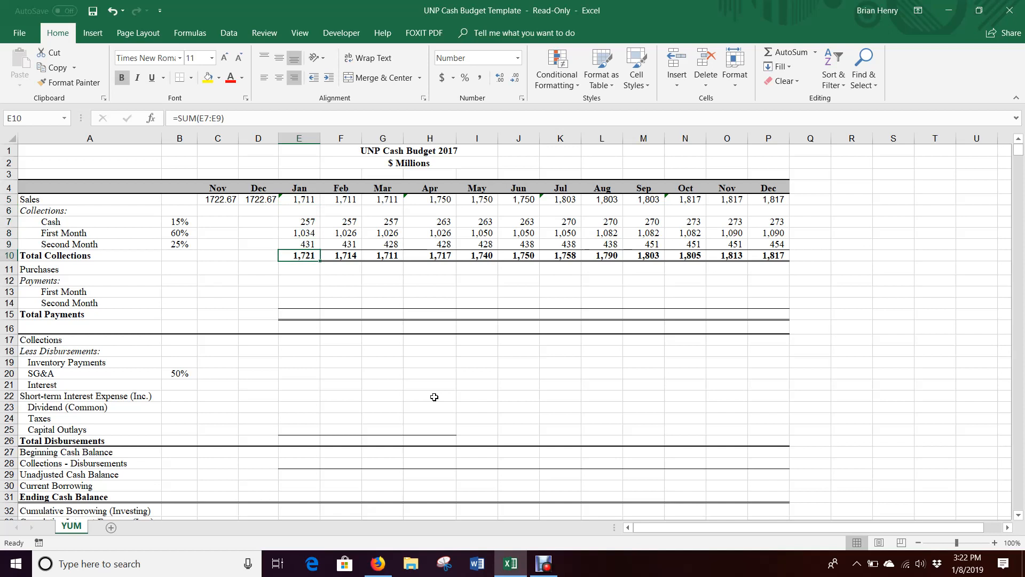
Review the prior November and December sales in C5:D5 and the template's remaining rows down to the borrowing and lending rates
key("Left")
key("Up")
key("Up")
key("Up")
key("Up")
key("Up")
key("Left")
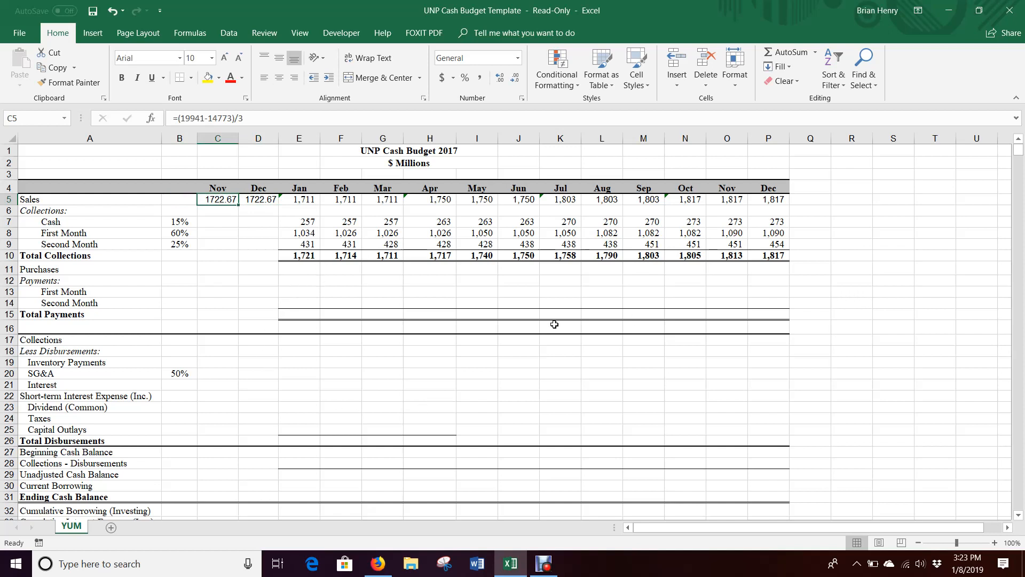
scroll(504, 329, "down", 2)
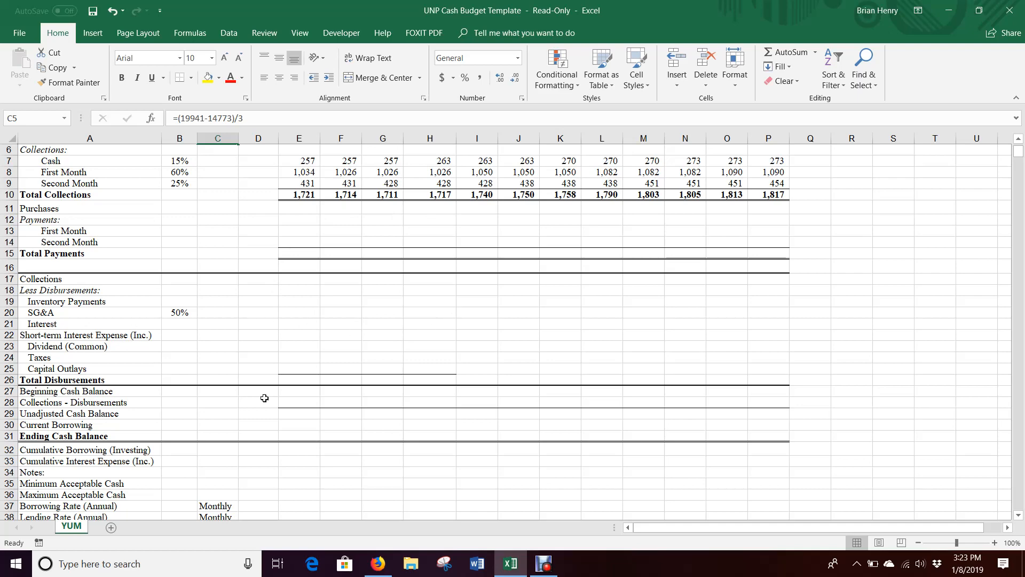
scroll(324, 360, "down", 2)
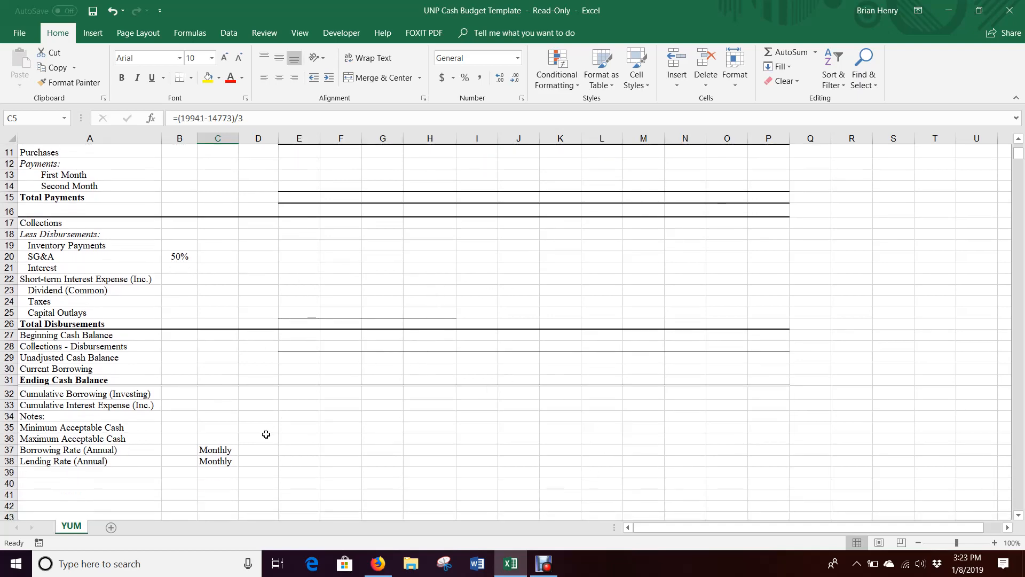
scroll(432, 323, "up", 4)
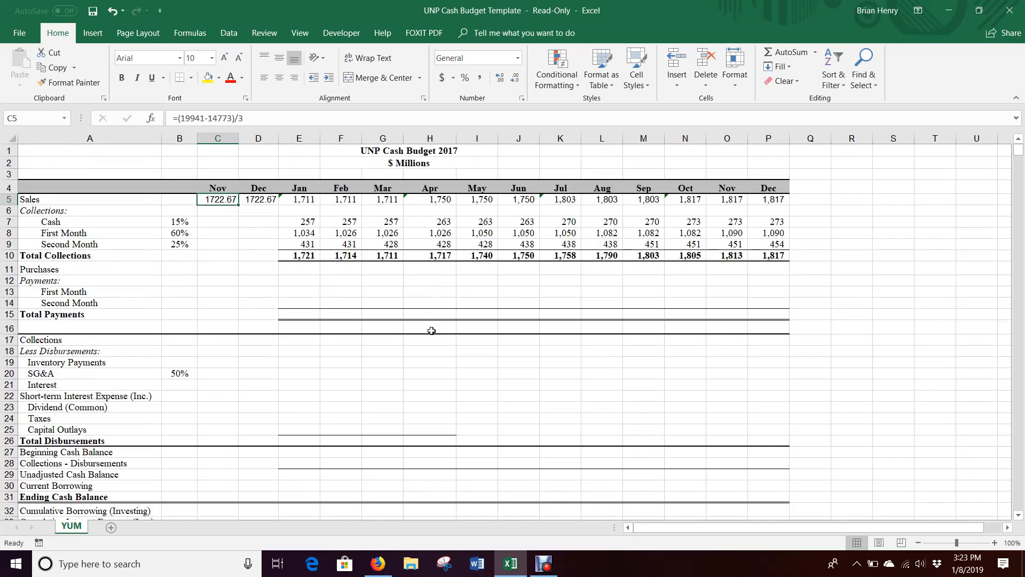